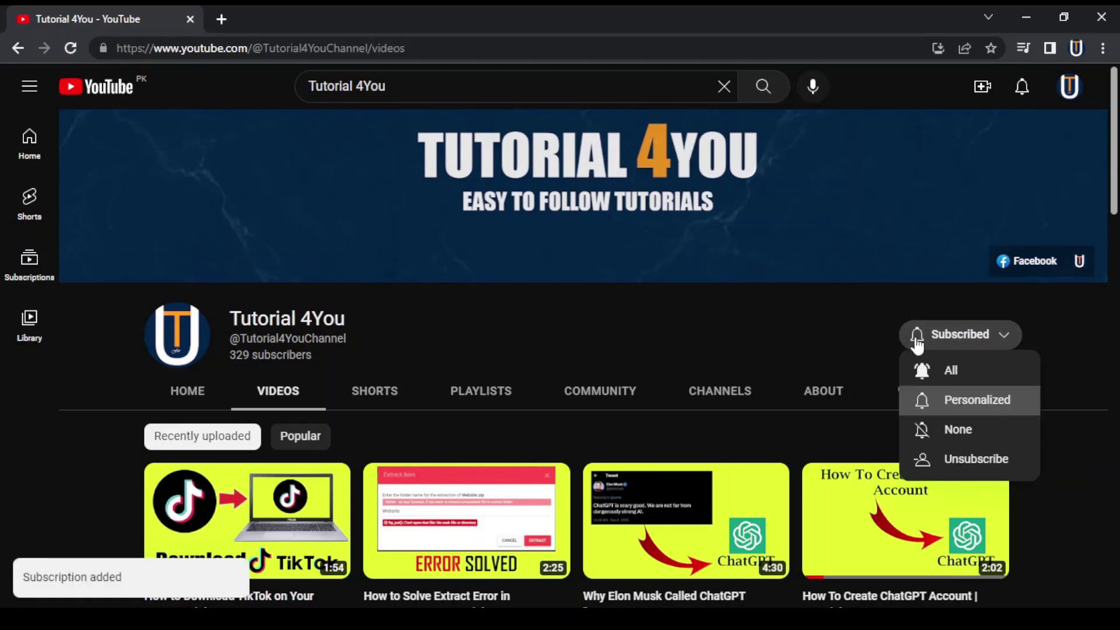
Turn on all channel notifications, then install and activate the Threadwears WordPress theme
{"action": "left_click", "coordinate": [937, 370]}
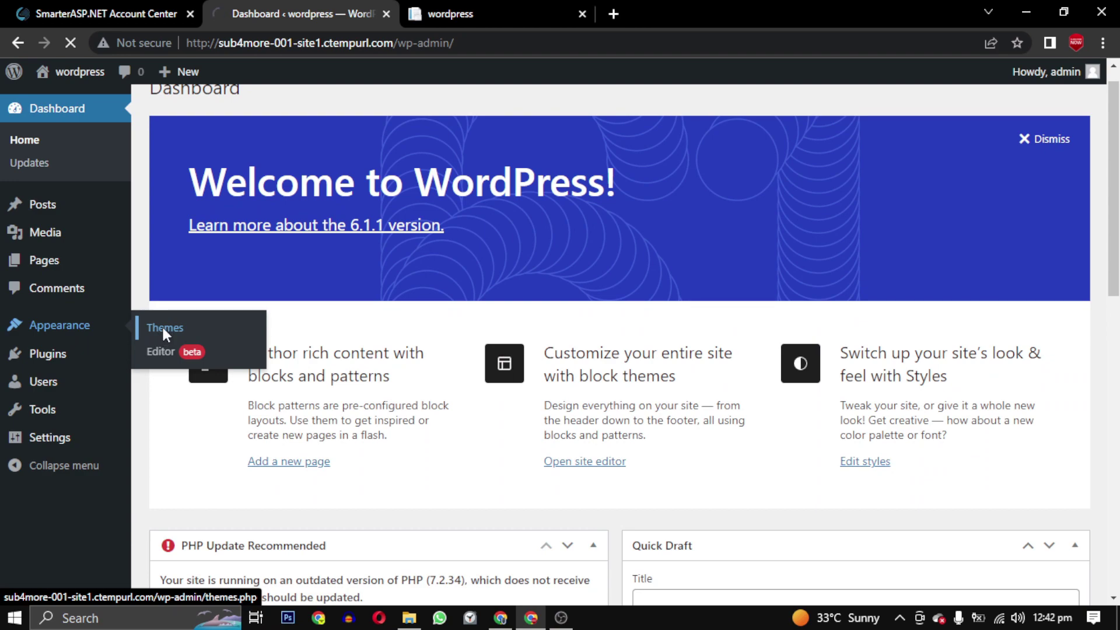
{"action": "left_click", "coordinate": [162, 324]}
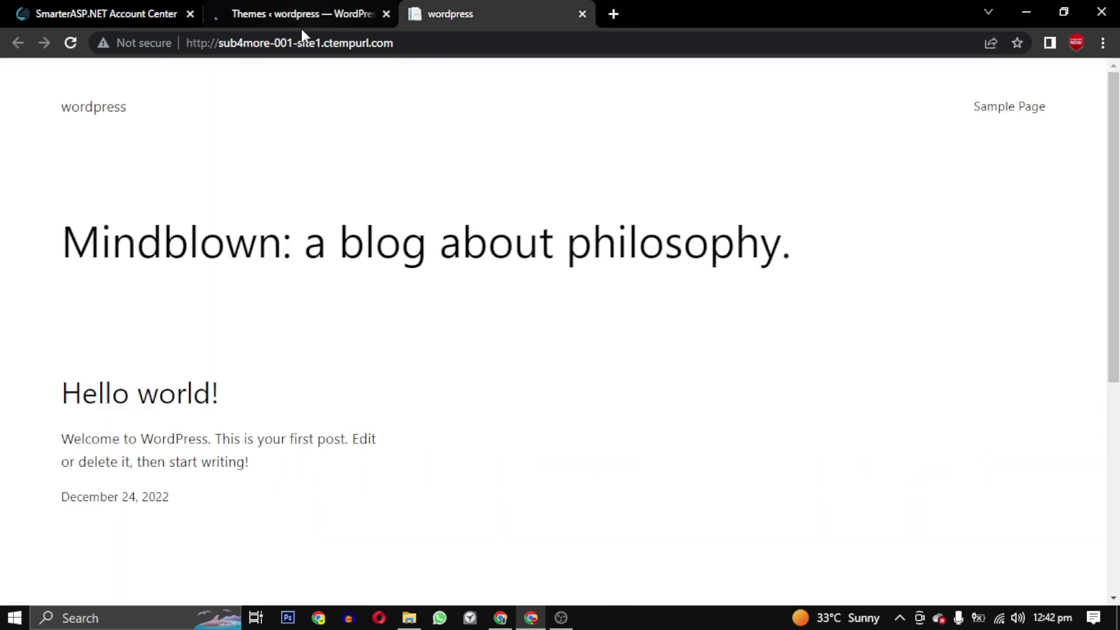
{"action": "left_click", "coordinate": [301, 18]}
{"action": "left_click", "coordinate": [295, 122]}
{"action": "scroll", "coordinate": [493, 327], "scroll_direction": "down", "scroll_amount": 5}
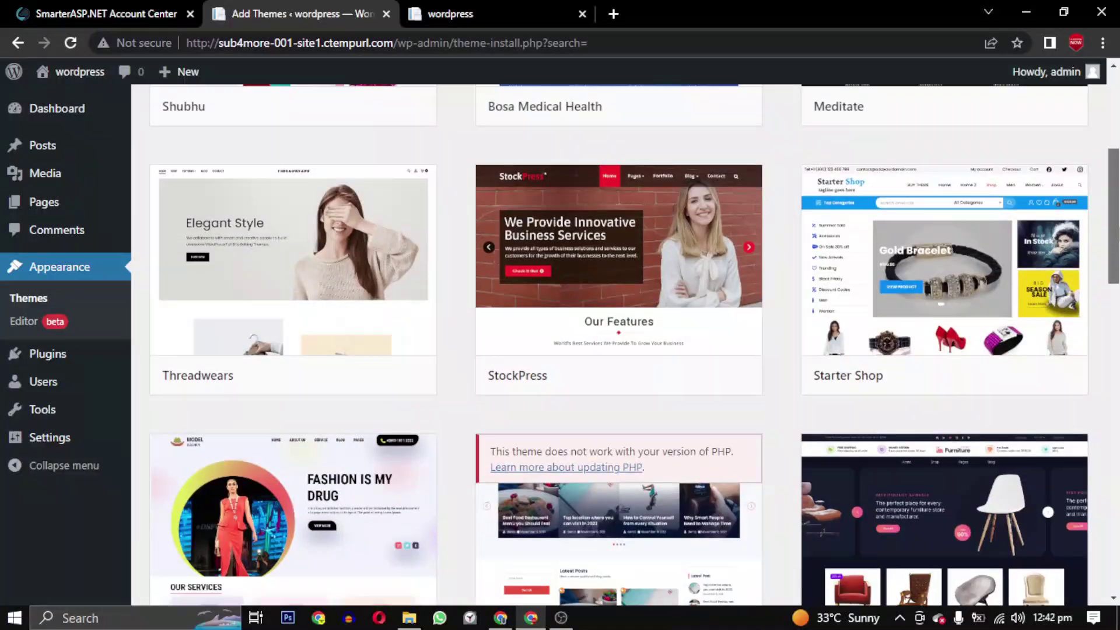
{"action": "left_click", "coordinate": [340, 401]}
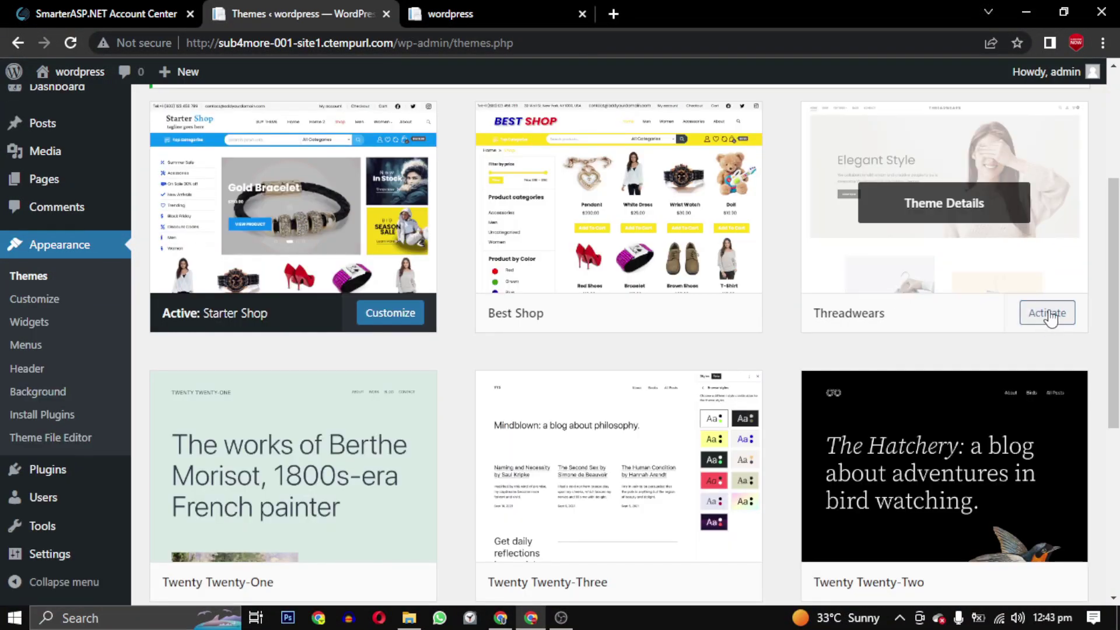
{"action": "left_click", "coordinate": [1045, 313]}
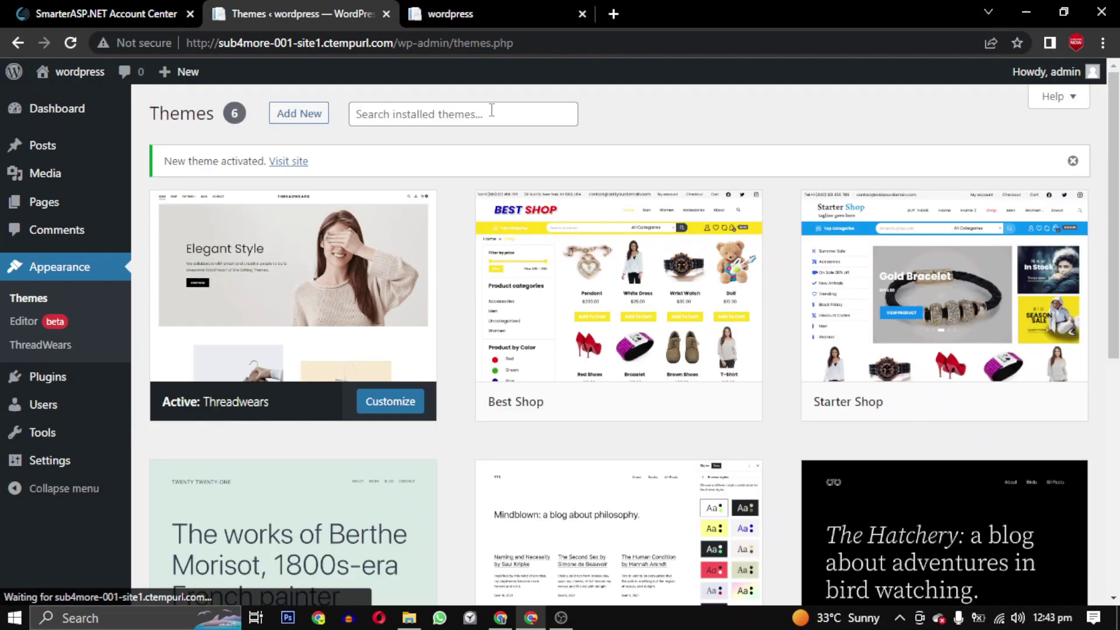
View the live site with the Threadwears theme applied
{"action": "left_click", "coordinate": [450, 13]}
{"action": "scroll", "coordinate": [570, 296], "scroll_direction": "up", "scroll_amount": 7}
{"action": "scroll", "coordinate": [570, 296], "scroll_direction": "down", "scroll_amount": 12}
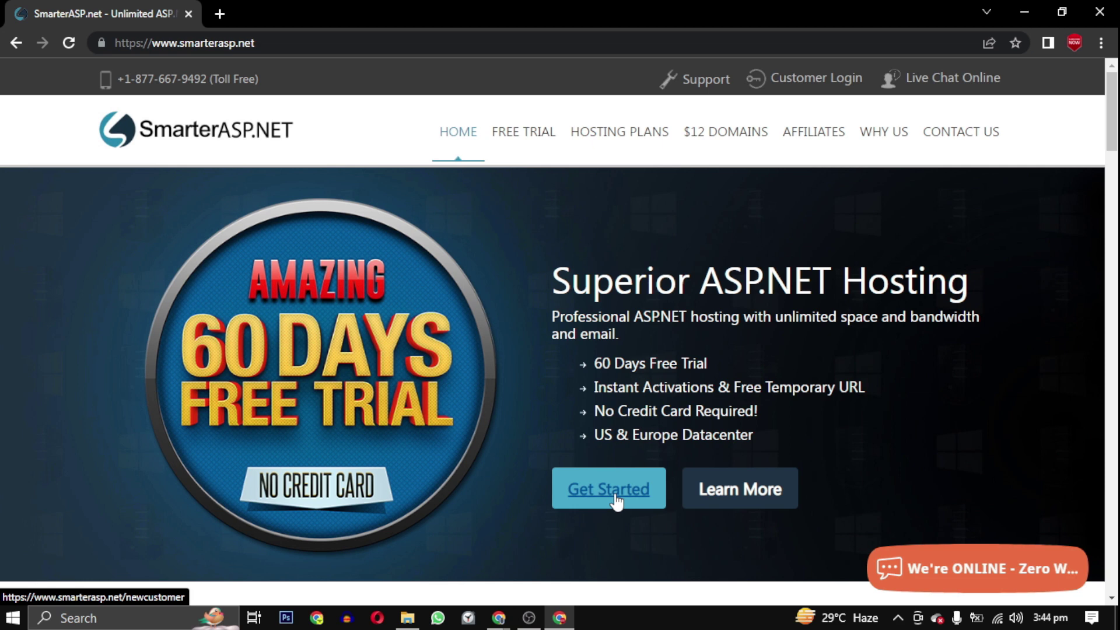
Start the hosting signup and keep 60 Days Free Trial as the hosting plan
{"action": "left_click", "coordinate": [617, 501]}
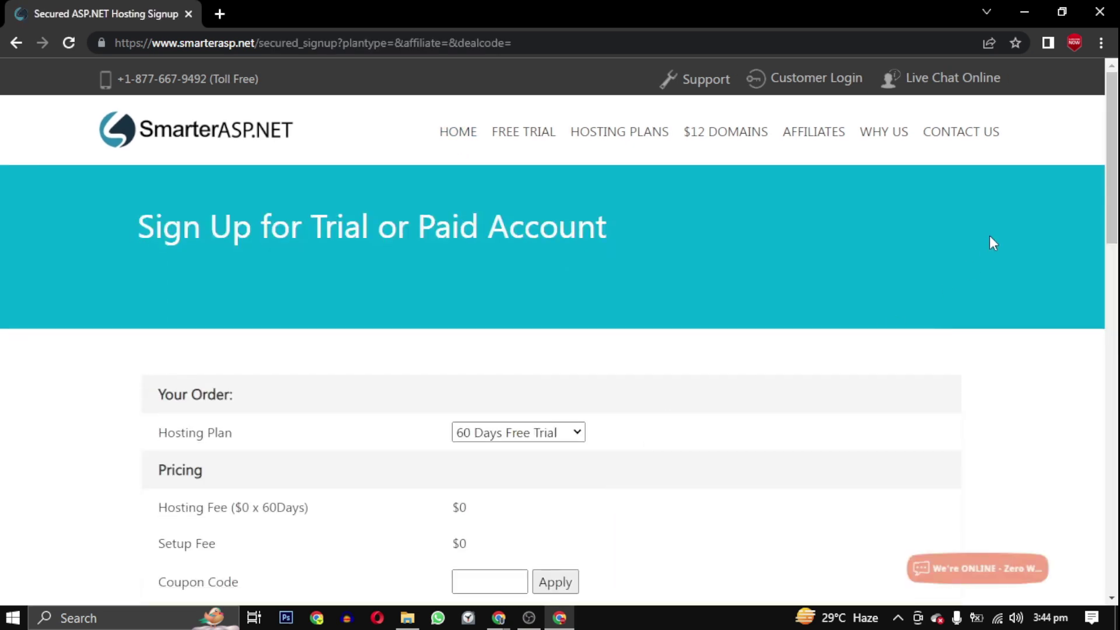
{"action": "scroll", "coordinate": [551, 385], "scroll_direction": "down", "scroll_amount": 1}
{"action": "scroll", "coordinate": [818, 251], "scroll_direction": "down", "scroll_amount": 3}
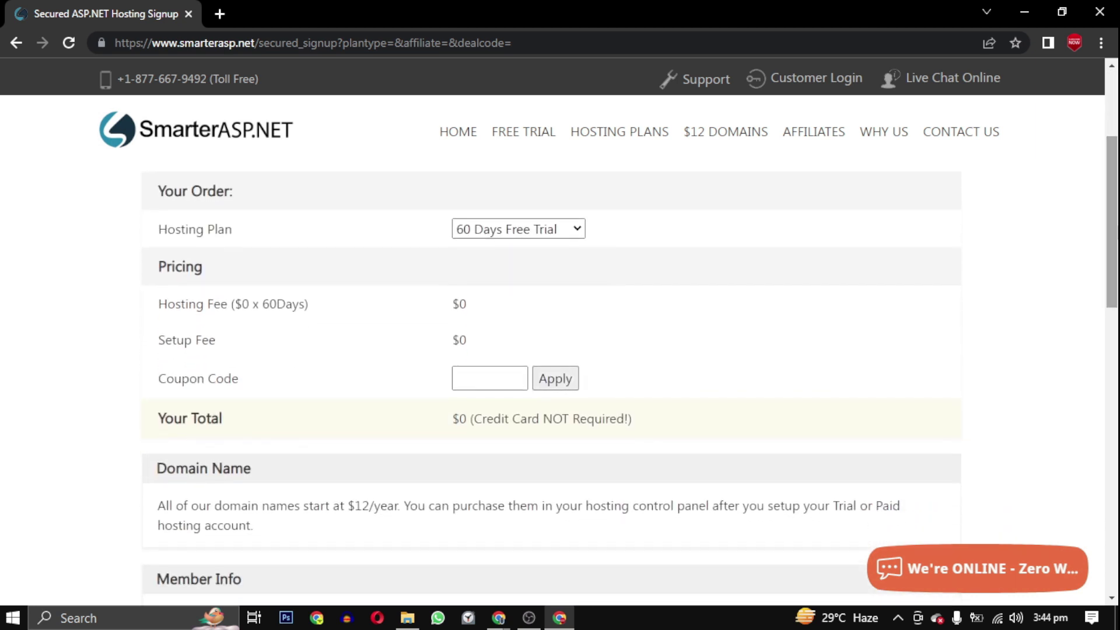
{"action": "left_click", "coordinate": [575, 230]}
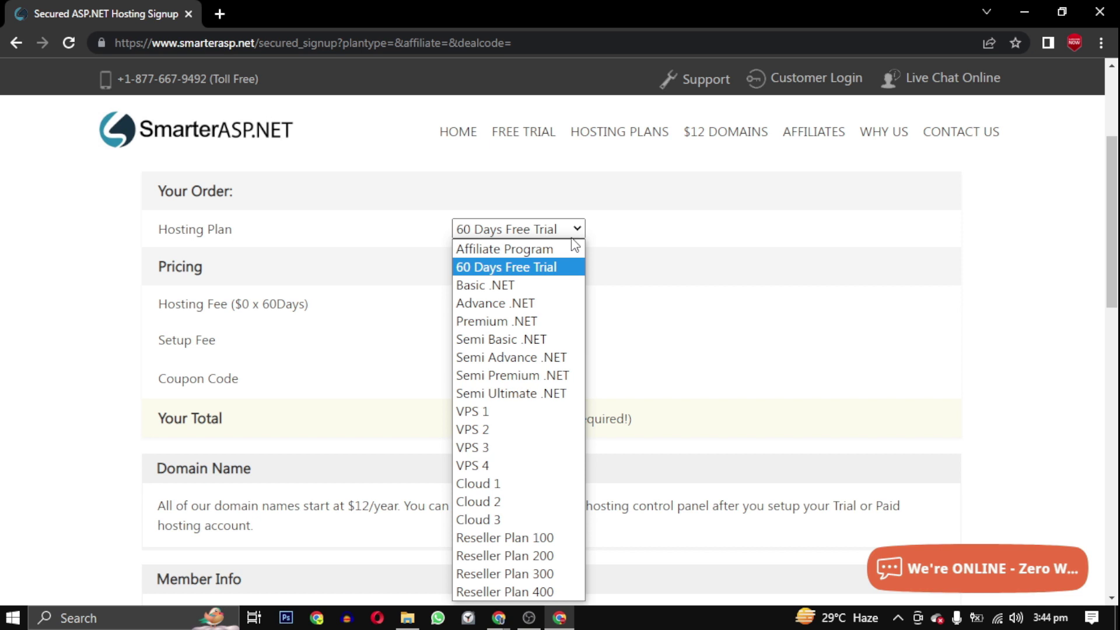
{"action": "left_click", "coordinate": [573, 239]}
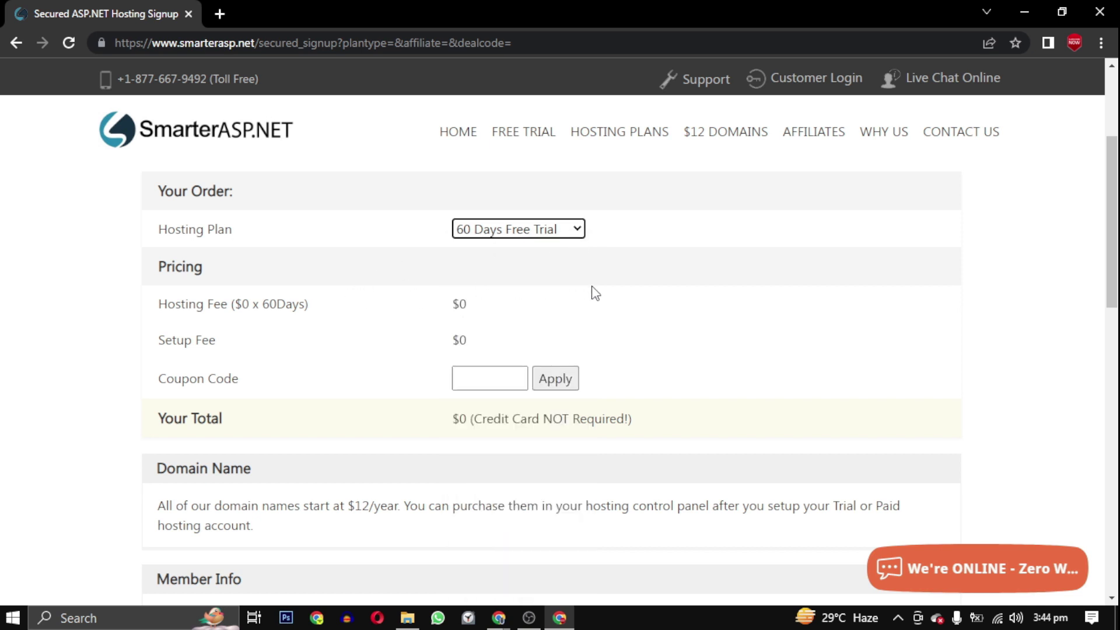
Enter the login name and email address, and paste that email into Confirm Email
{"action": "scroll", "coordinate": [551, 260], "scroll_direction": "down", "scroll_amount": 8}
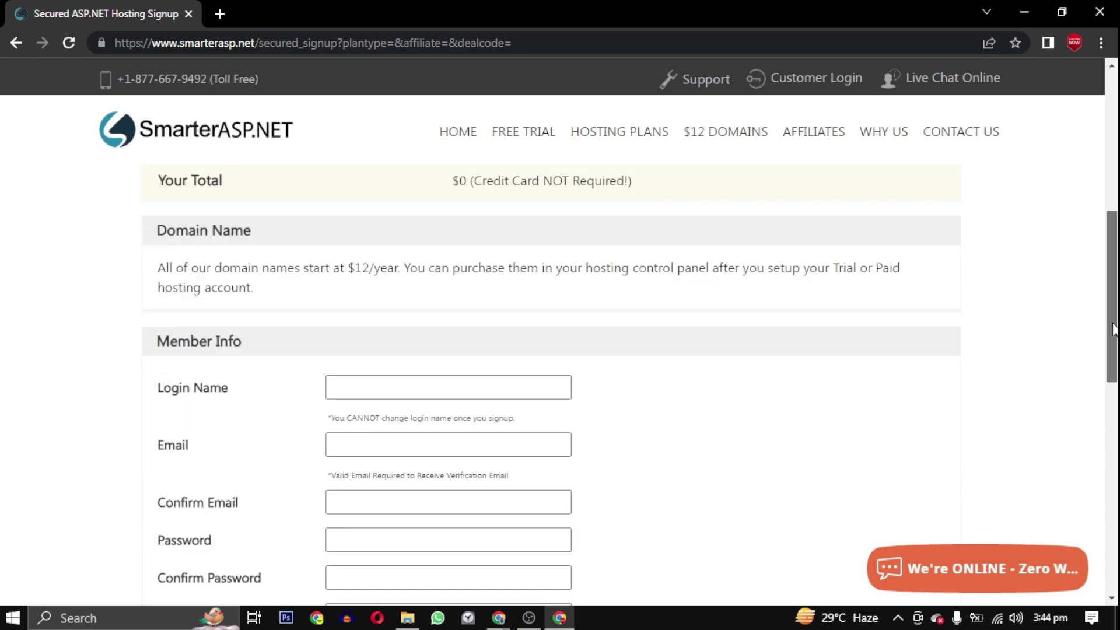
{"action": "left_click", "coordinate": [453, 206]}
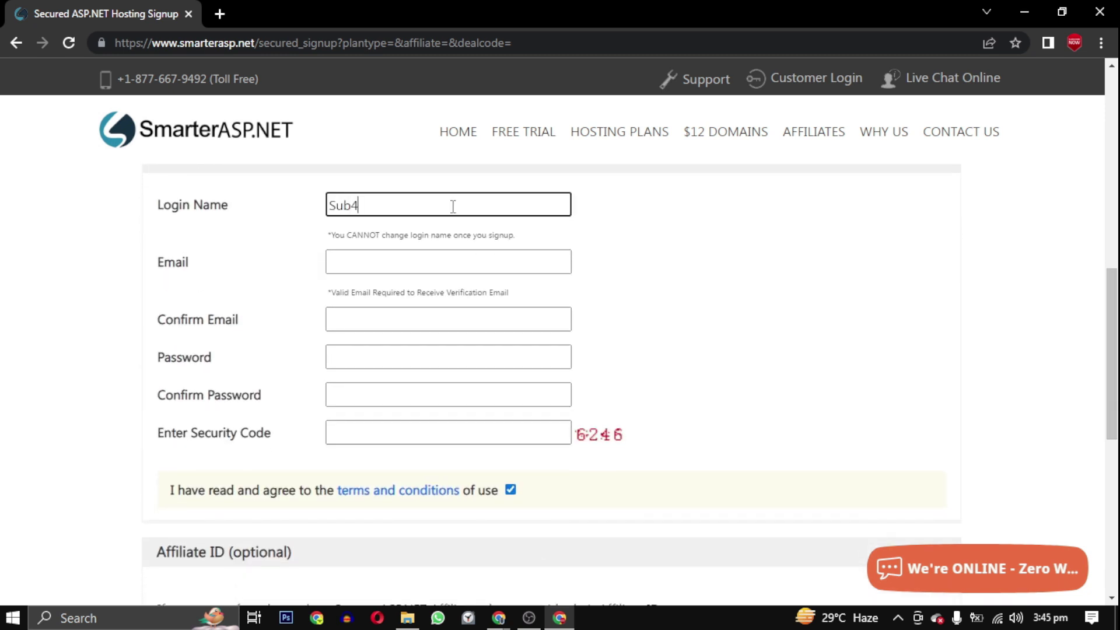
{"action": "key", "text": "Tab"}
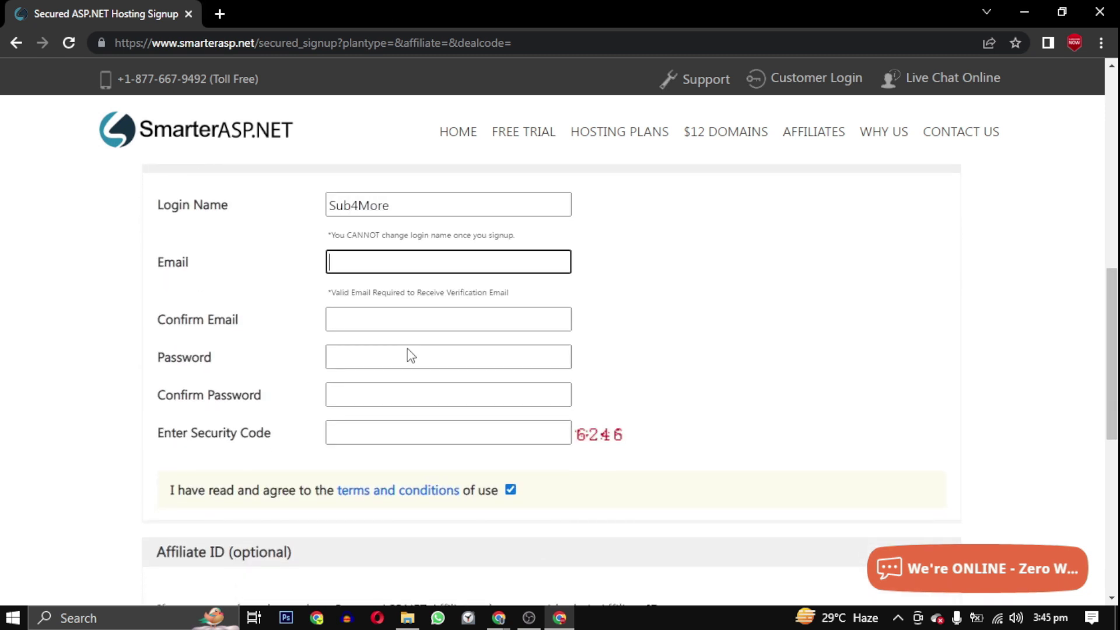
{"action": "left_click", "coordinate": [479, 297]}
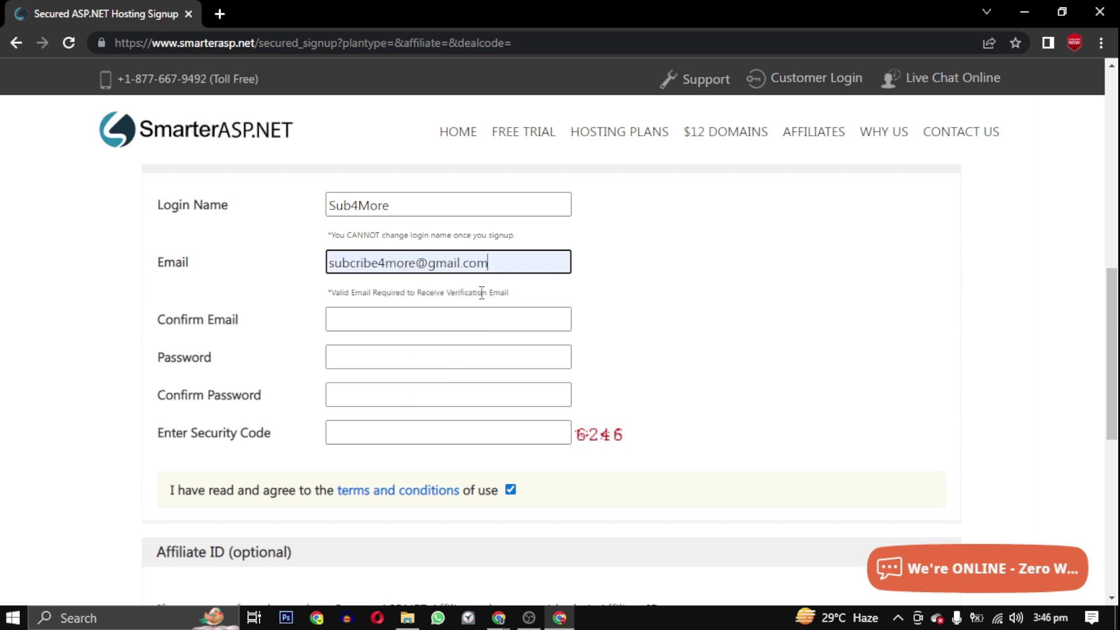
{"action": "left_click", "coordinate": [358, 322]}
{"action": "key", "text": "ctrl+c"}
{"action": "key", "text": "shift+Tab"}
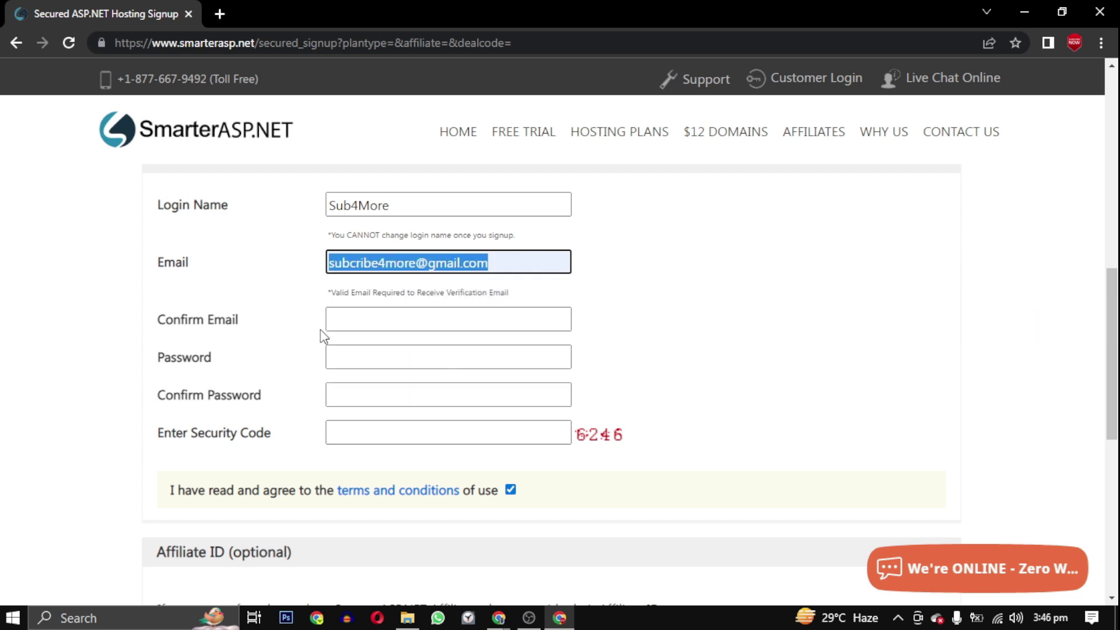
{"action": "left_click", "coordinate": [363, 318]}
{"action": "key", "text": "ctrl+v"}
Enter the account password, its confirmation, and the shown security code
{"action": "left_click", "coordinate": [368, 355]}
{"action": "scroll", "coordinate": [350, 437], "scroll_direction": "up", "scroll_amount": 1}
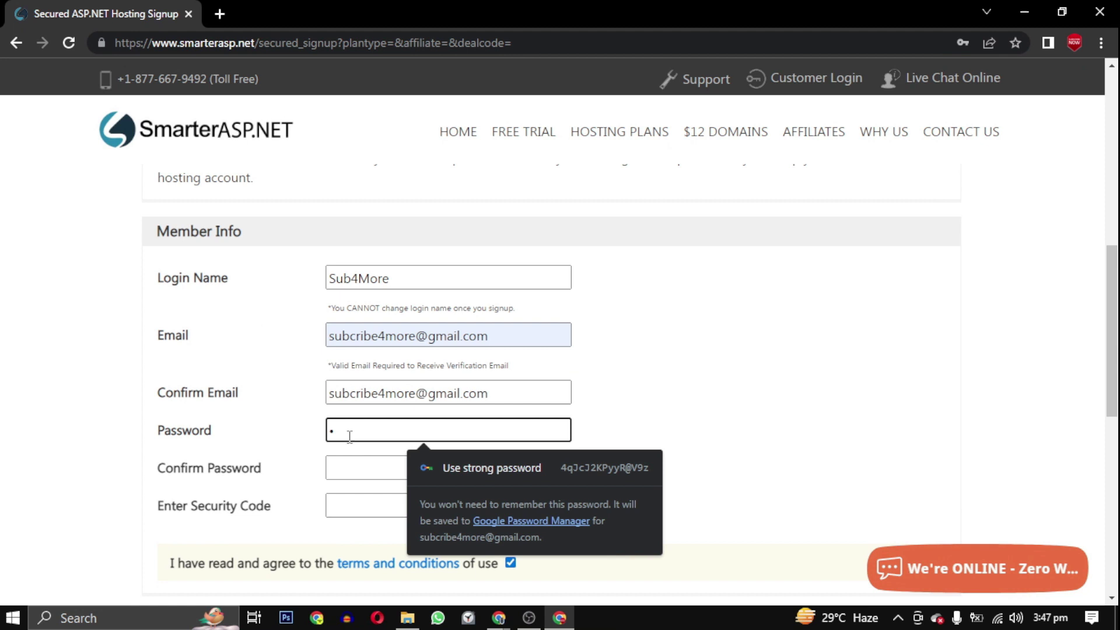
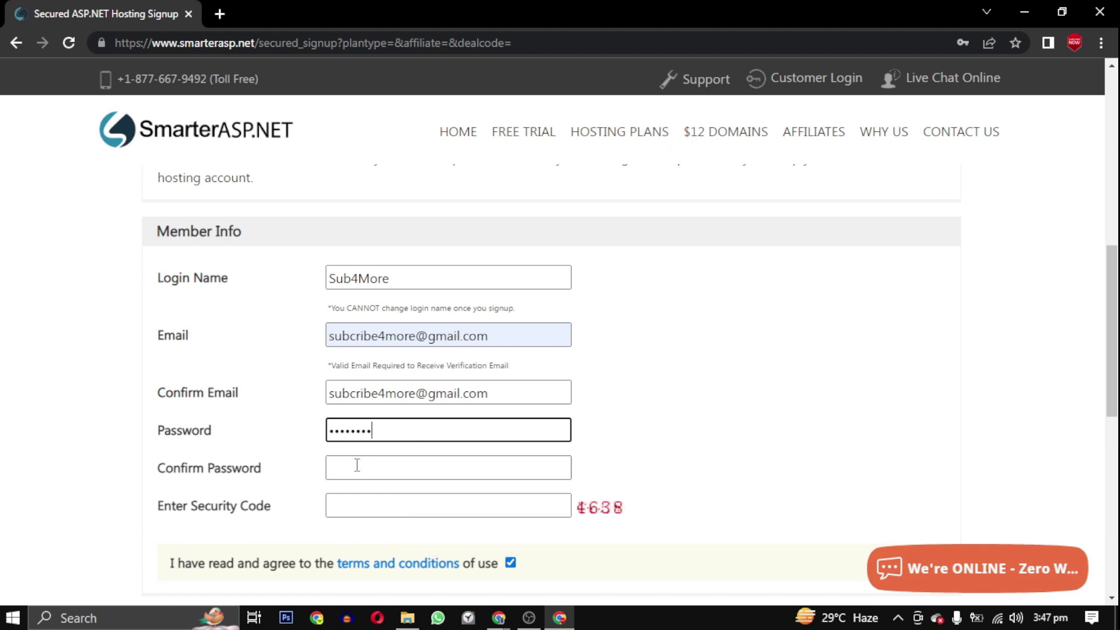
{"action": "left_click", "coordinate": [357, 465]}
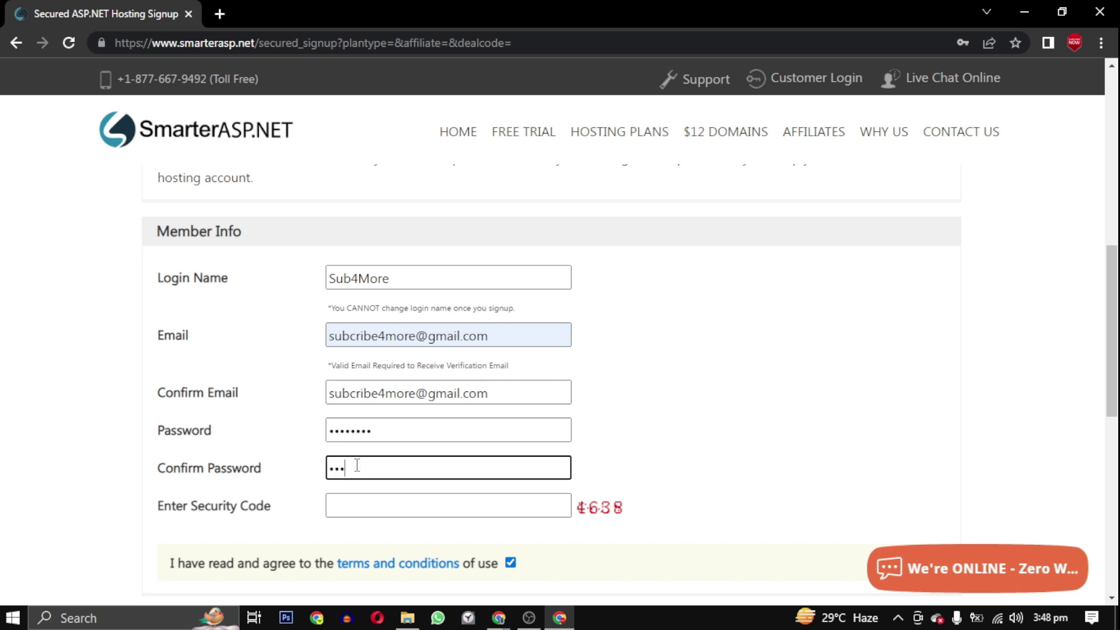
{"action": "left_click", "coordinate": [387, 506]}
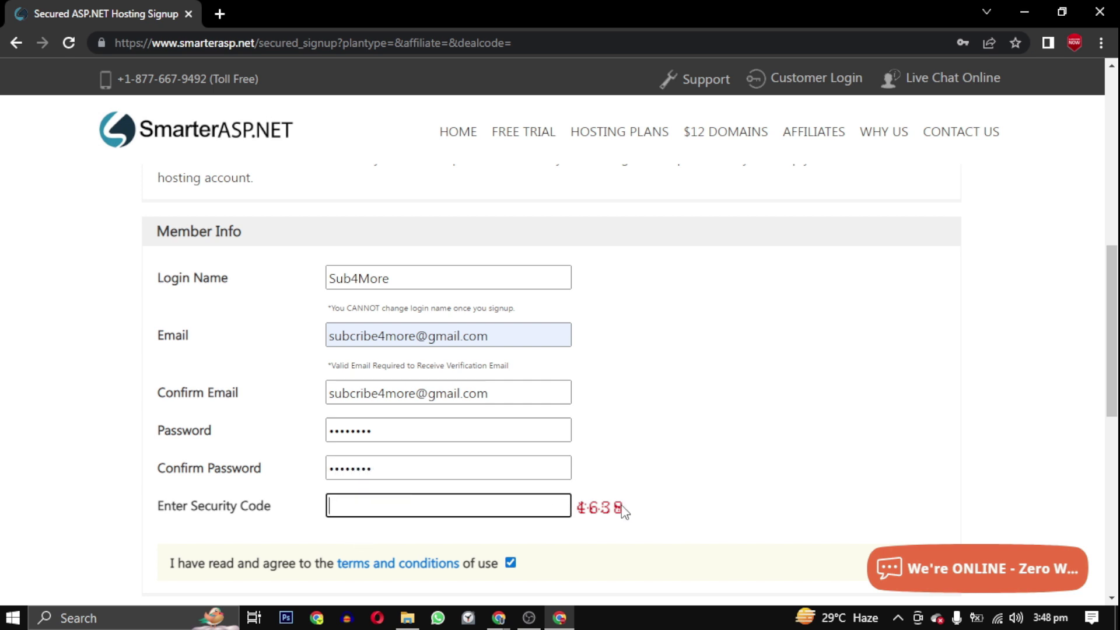
{"action": "type", "text": "4638"}
{"action": "left_click", "coordinate": [790, 502]}
{"action": "scroll", "coordinate": [790, 502], "scroll_direction": "down", "scroll_amount": 4}
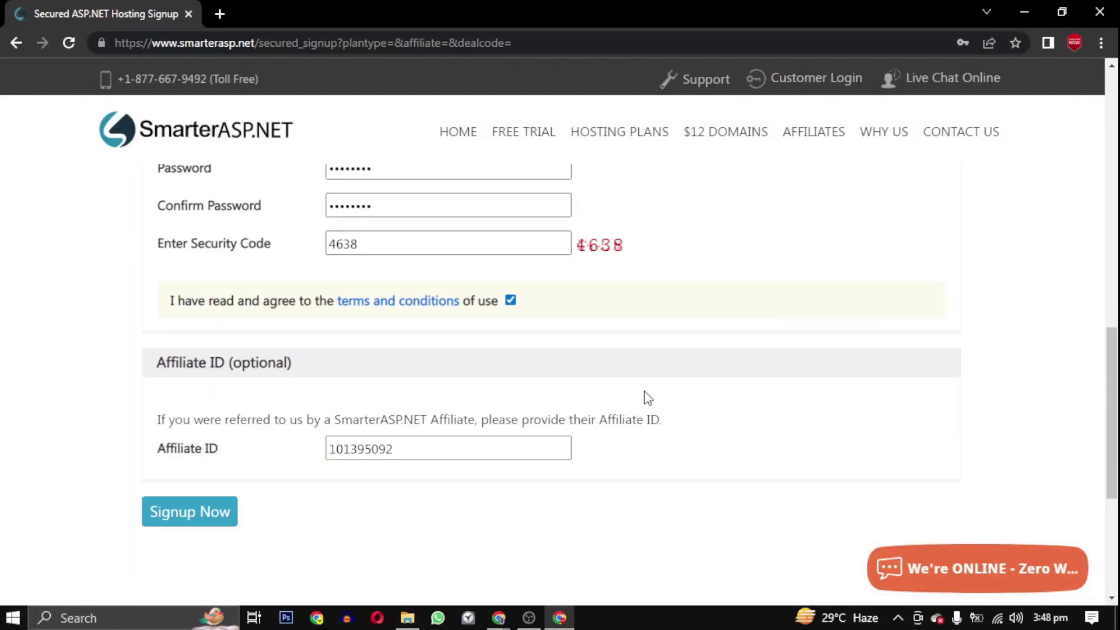
Re-tick the terms agreement, inspect the prefilled Affiliate ID, and submit the signup form
{"action": "left_click", "coordinate": [511, 301]}
{"action": "left_click", "coordinate": [510, 300]}
{"action": "left_click", "coordinate": [398, 448]}
{"action": "left_click_drag", "start_coordinate": [399, 449], "coordinate": [267, 455]}
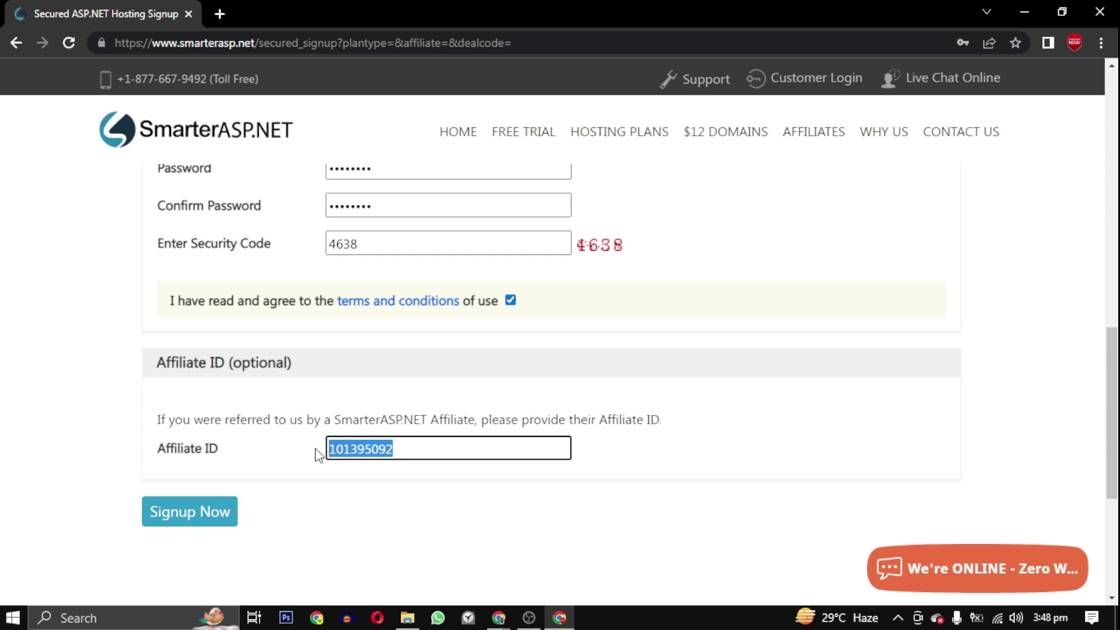
{"action": "left_click", "coordinate": [315, 456]}
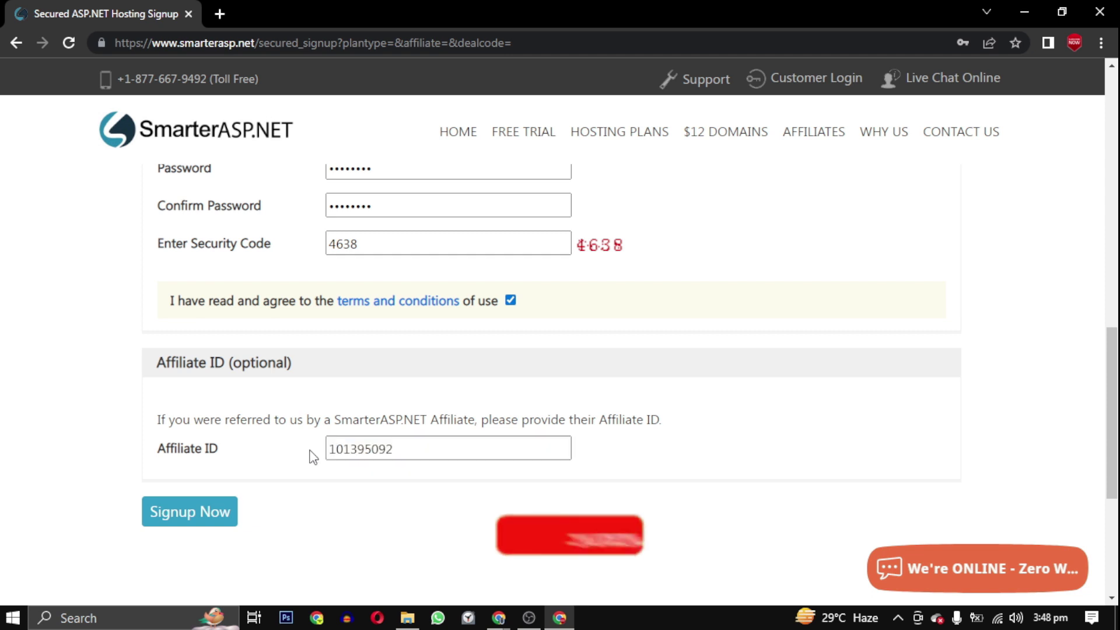
{"action": "left_click", "coordinate": [207, 514]}
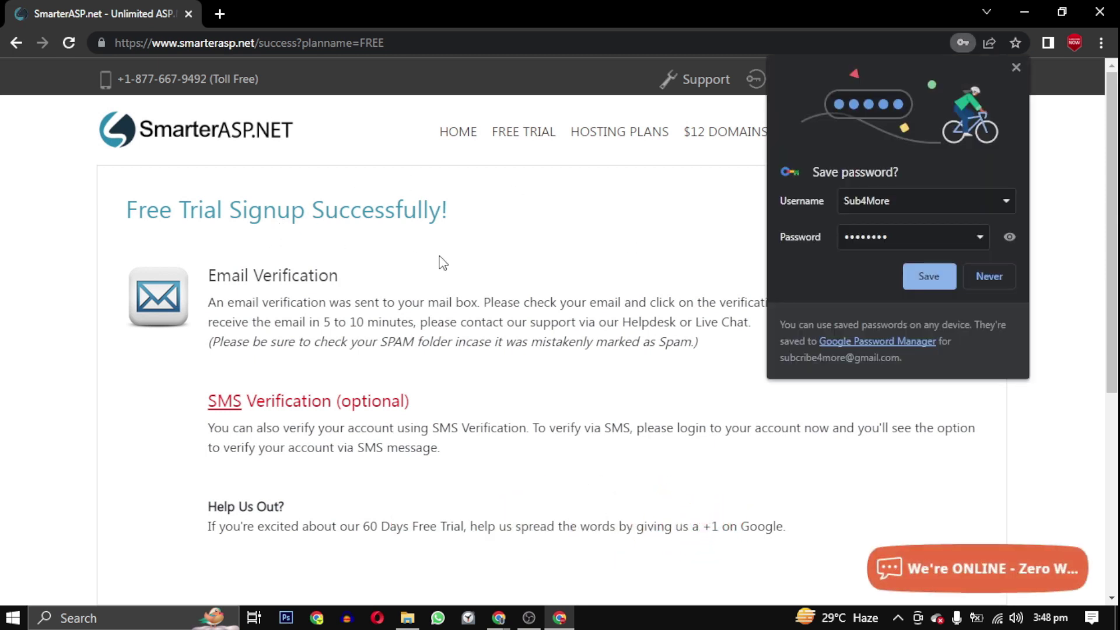
Decline saving the password and scroll to the activation email's link
{"action": "left_click", "coordinate": [990, 276]}
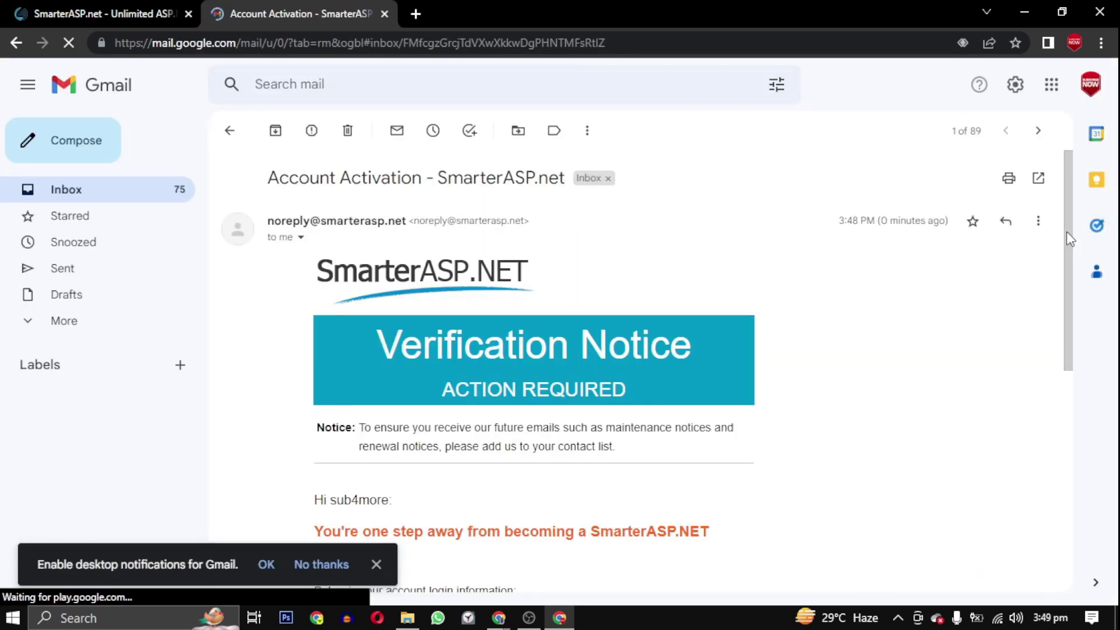
{"action": "left_click_drag", "start_coordinate": [1067, 231], "coordinate": [1071, 382]}
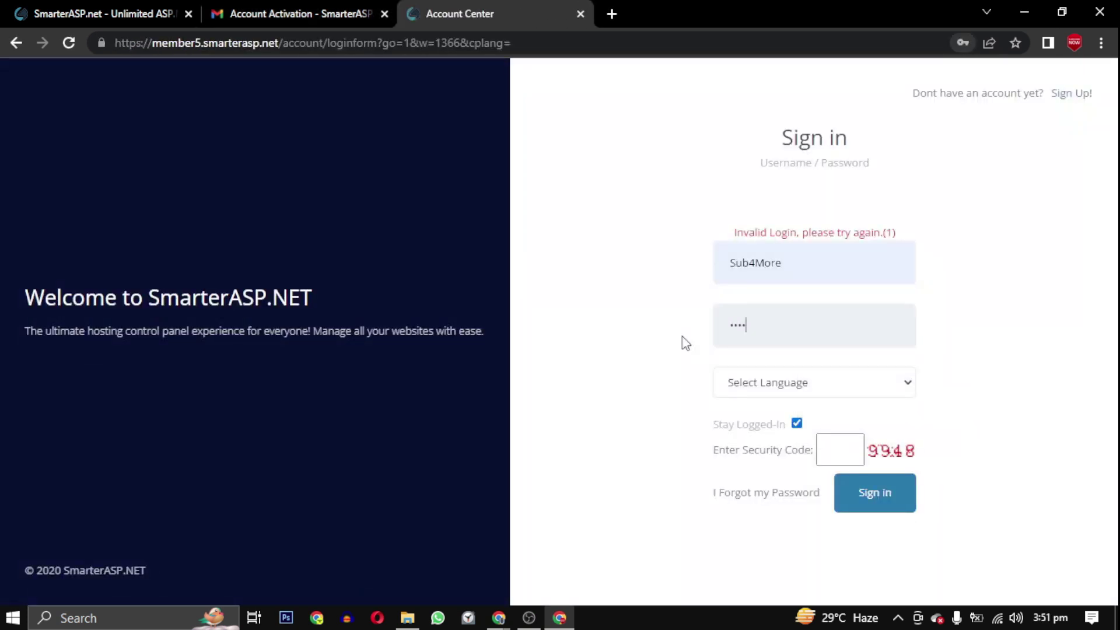
Sign in to the activated account with its password and the security code
{"action": "type", "text": "*****"}
{"action": "left_click", "coordinate": [841, 444]}
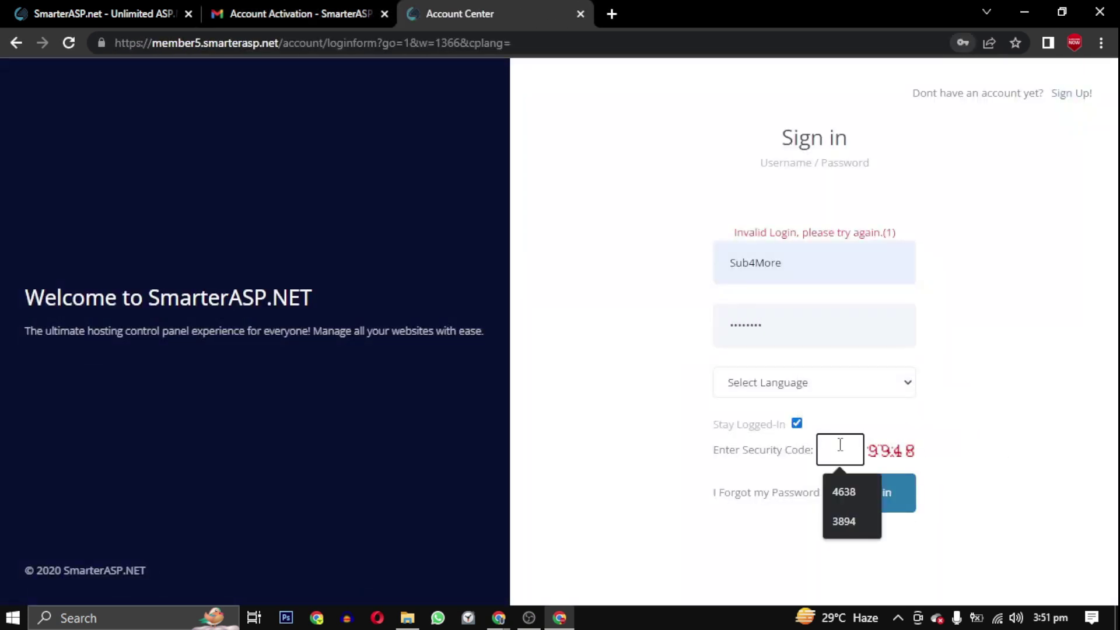
{"action": "left_click", "coordinate": [875, 492]}
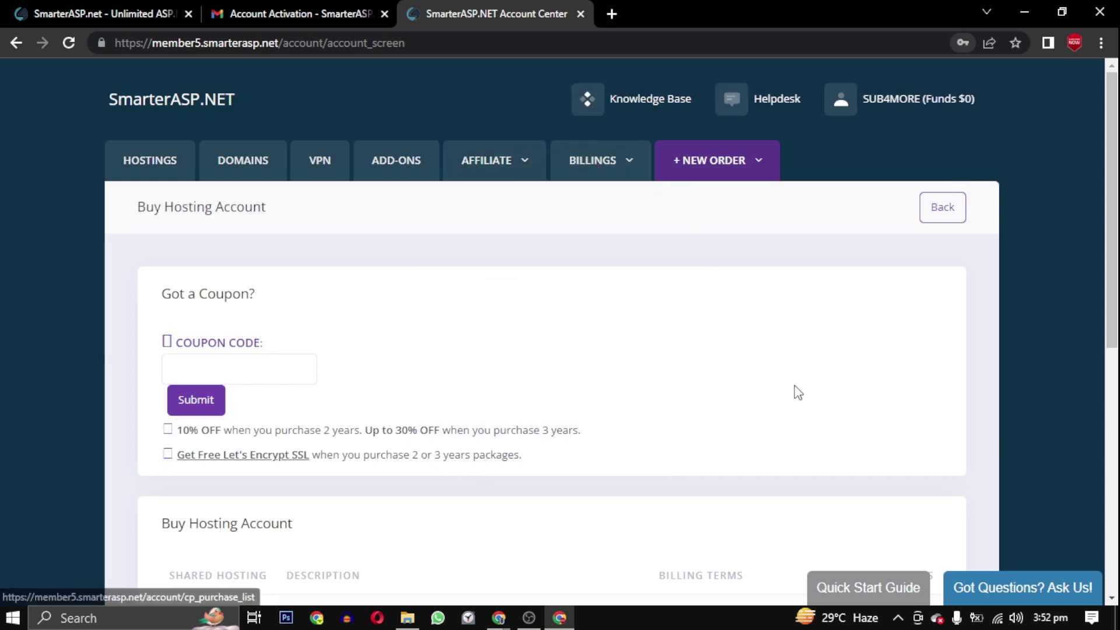
{"action": "scroll", "coordinate": [799, 392], "scroll_direction": "down", "scroll_amount": 10}
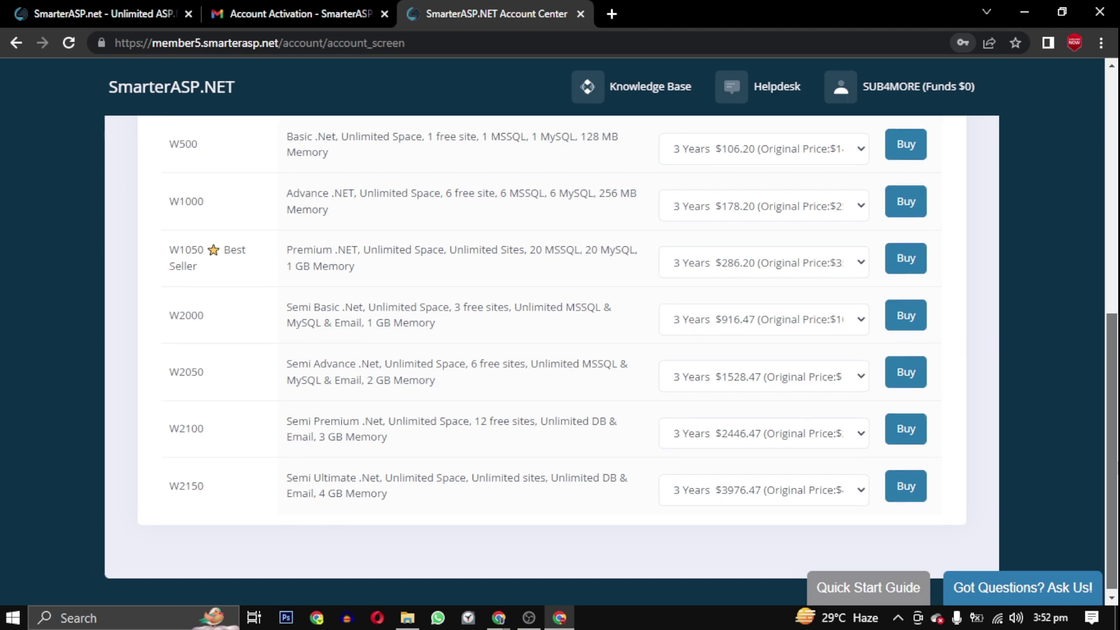
{"action": "scroll", "coordinate": [506, 175], "scroll_direction": "up", "scroll_amount": 10}
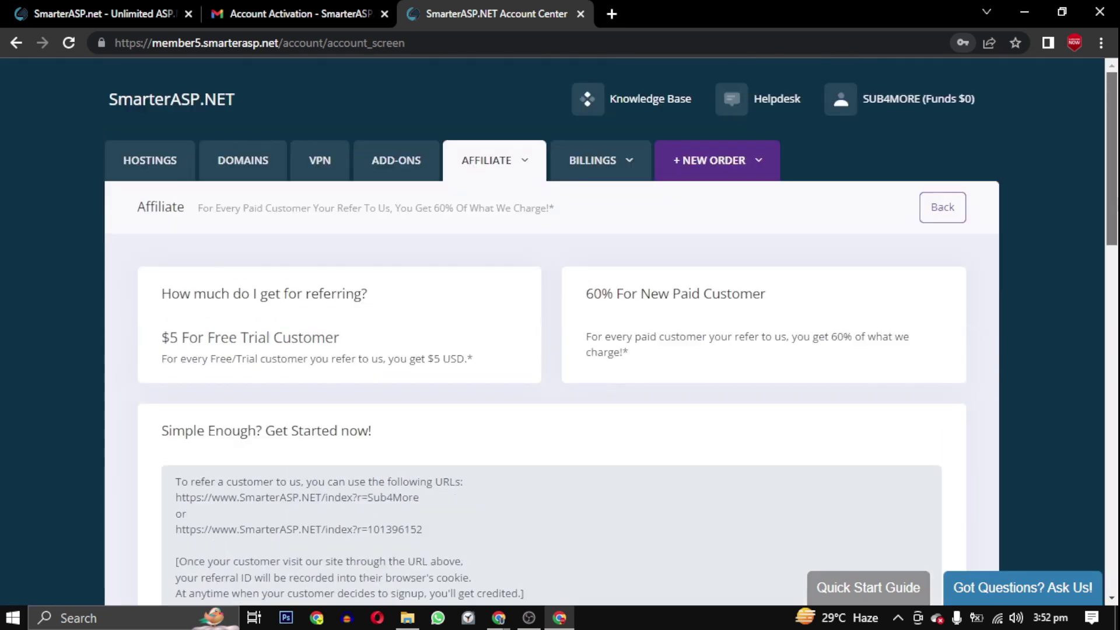
Select a referral URL in the affiliate info and copy it
{"action": "left_click_drag", "start_coordinate": [1113, 198], "coordinate": [1115, 250]}
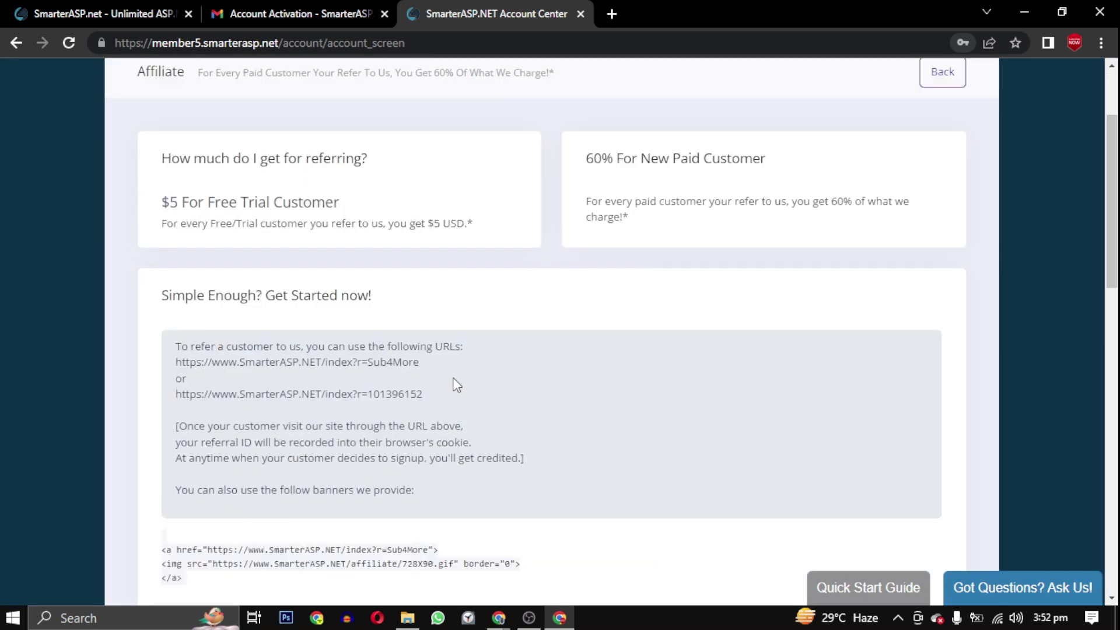
{"action": "left_click_drag", "start_coordinate": [280, 408], "coordinate": [165, 392]}
{"action": "left_click_drag", "start_coordinate": [426, 364], "coordinate": [358, 338]}
{"action": "scroll", "coordinate": [274, 390], "scroll_direction": "up", "scroll_amount": 1}
{"action": "right_click", "coordinate": [377, 419]}
{"action": "left_click", "coordinate": [396, 424]}
Open the AFFILIATE Referrals list
{"action": "scroll", "coordinate": [158, 342], "scroll_direction": "up", "scroll_amount": 2}
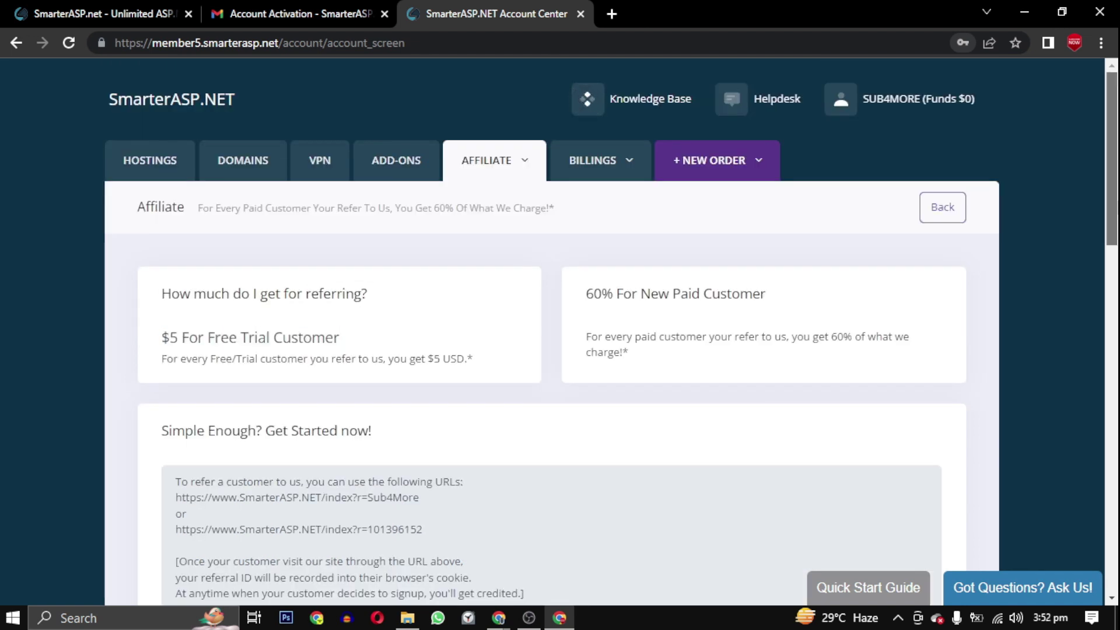
{"action": "scroll", "coordinate": [560, 326], "scroll_direction": "down", "scroll_amount": 5}
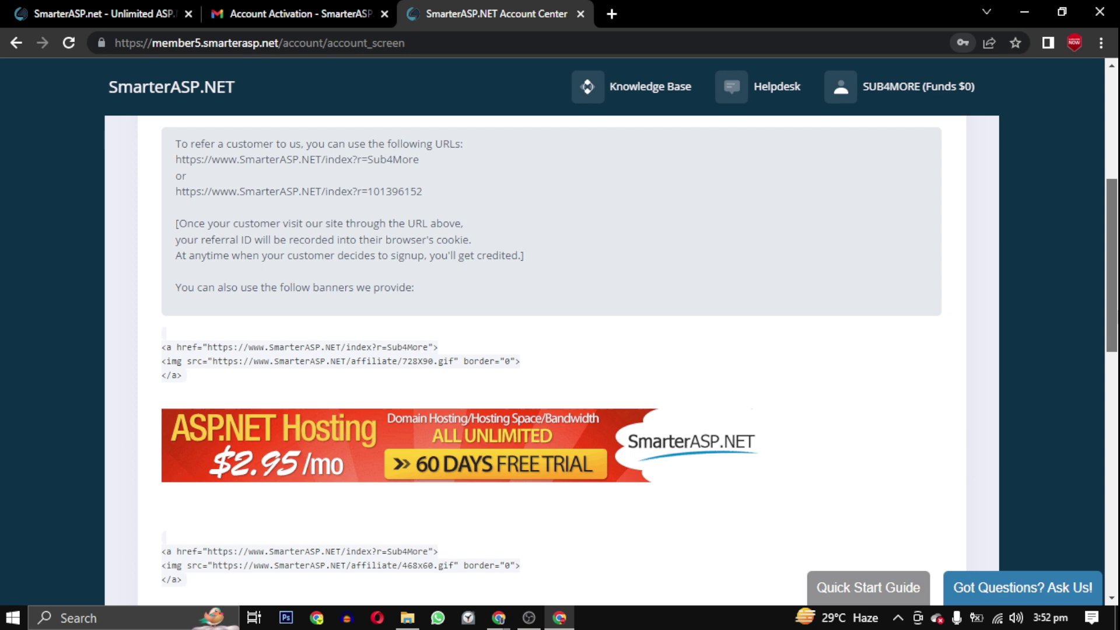
{"action": "scroll", "coordinate": [560, 332], "scroll_direction": "up", "scroll_amount": 6}
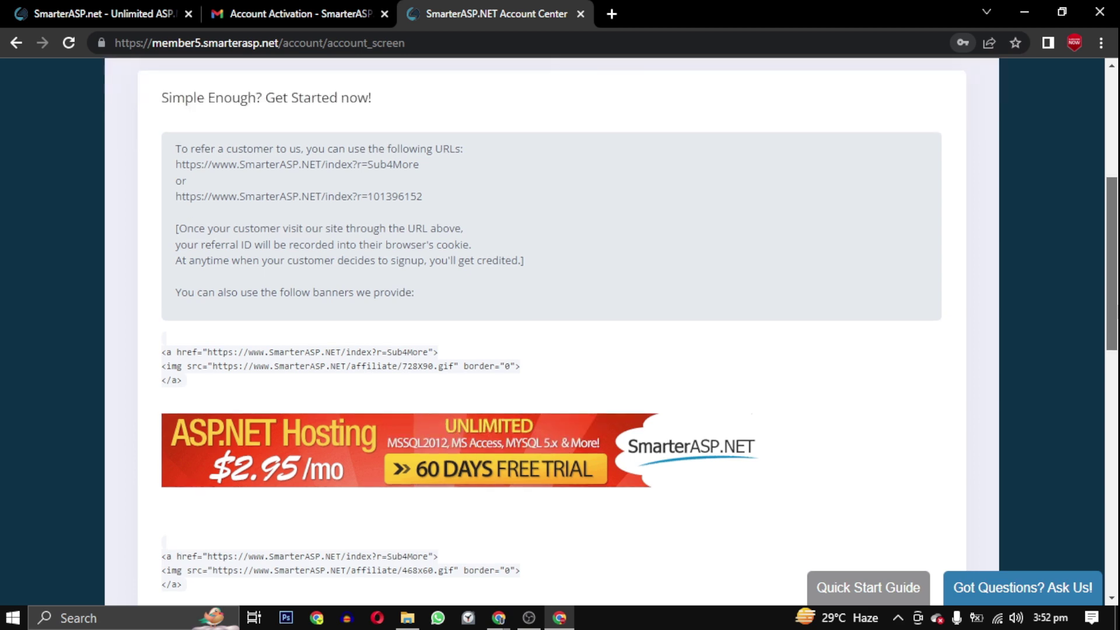
{"action": "left_click_drag", "start_coordinate": [175, 416], "coordinate": [418, 416]}
{"action": "mouse_move", "coordinate": [520, 169]}
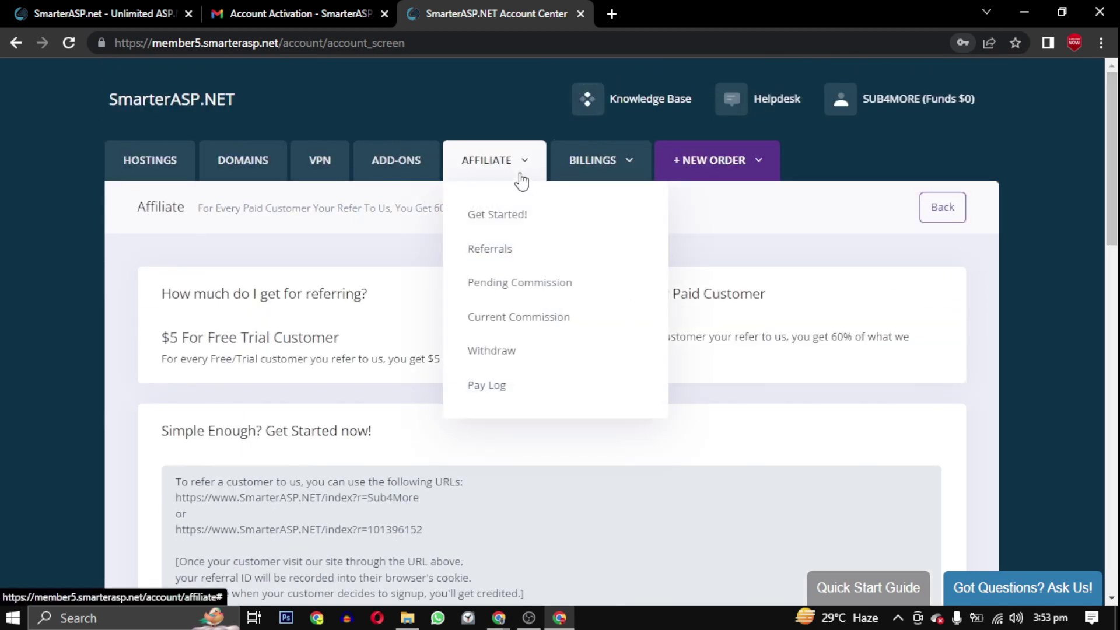
{"action": "left_click", "coordinate": [497, 247]}
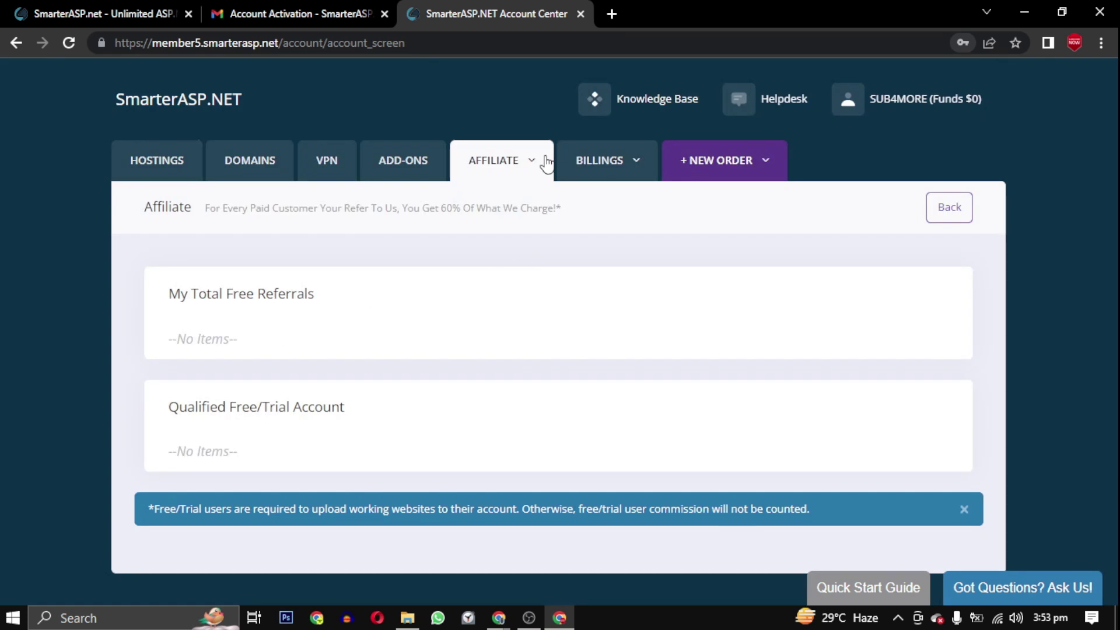
{"action": "mouse_move", "coordinate": [526, 166]}
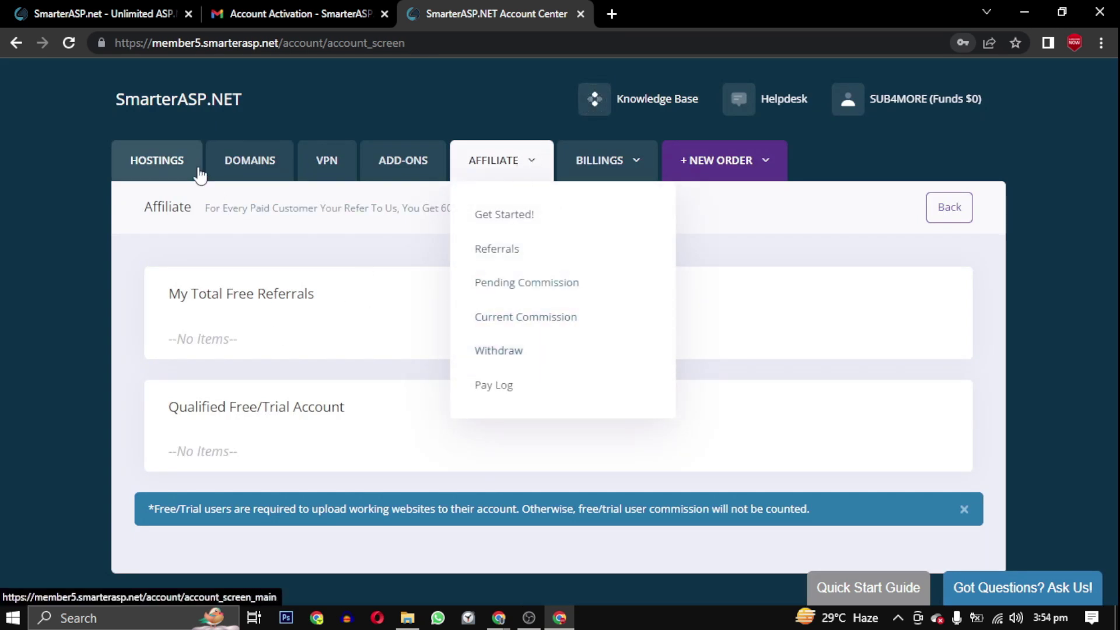
Start a 60 Days Free Trial hosting account and enter its password twice
{"action": "left_click", "coordinate": [155, 158]}
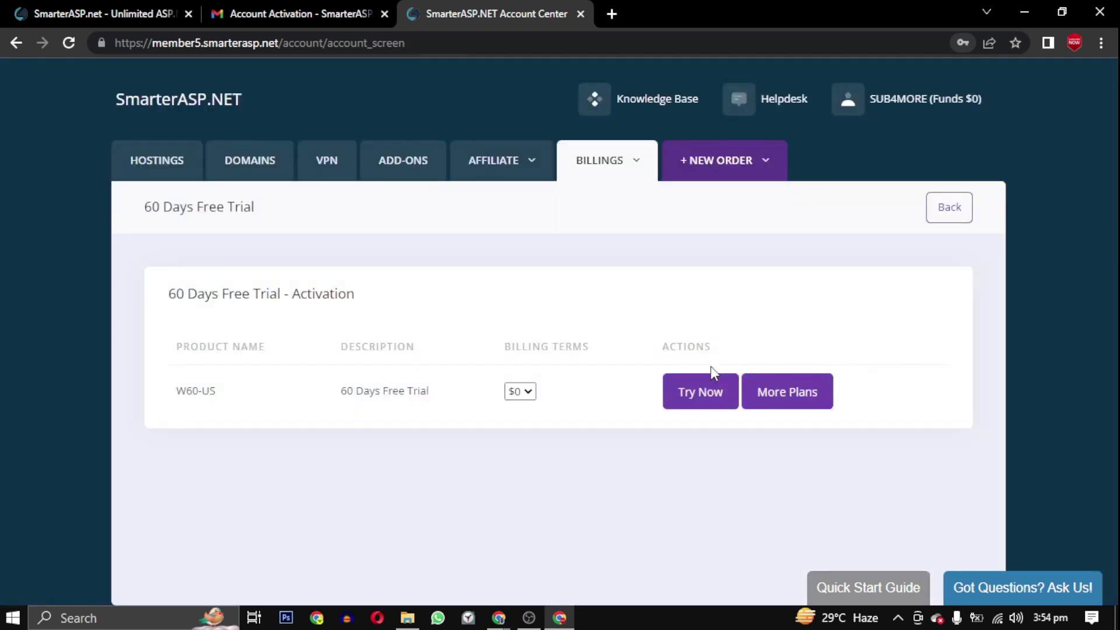
{"action": "left_click", "coordinate": [709, 396]}
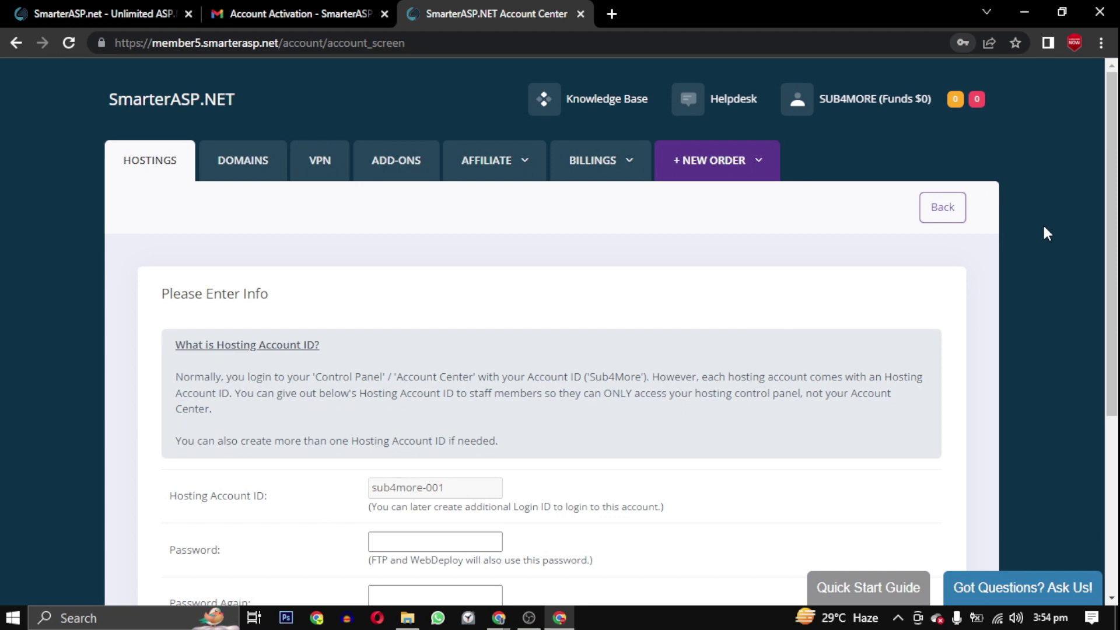
{"action": "scroll", "coordinate": [1046, 232], "scroll_direction": "down", "scroll_amount": 4}
{"action": "left_click", "coordinate": [448, 311]}
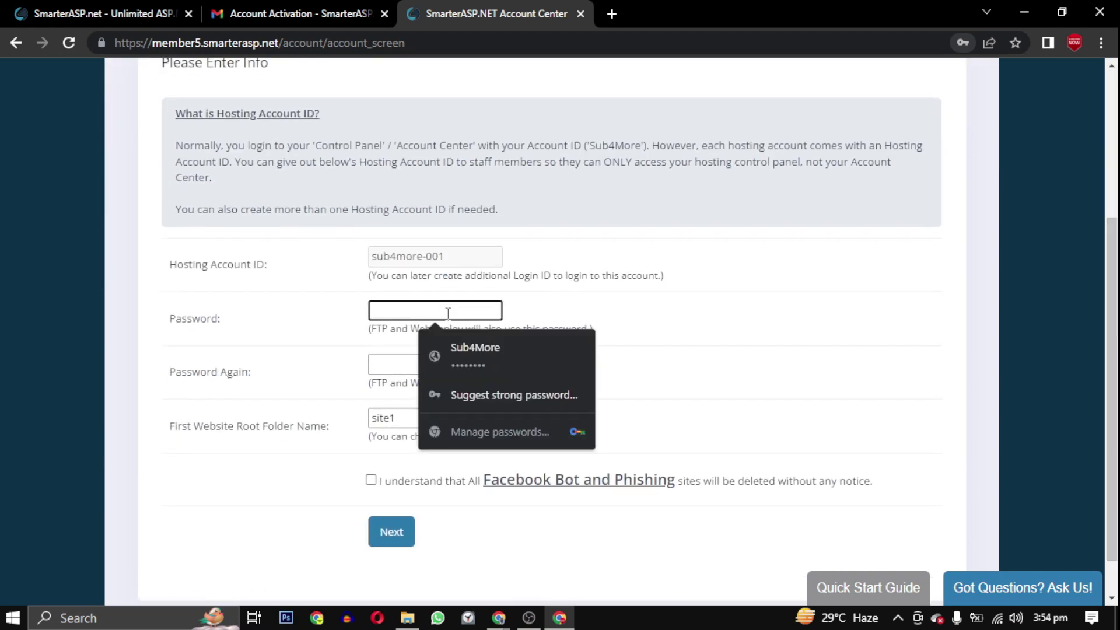
{"action": "type", "text": "........"}
{"action": "left_click", "coordinate": [395, 364]}
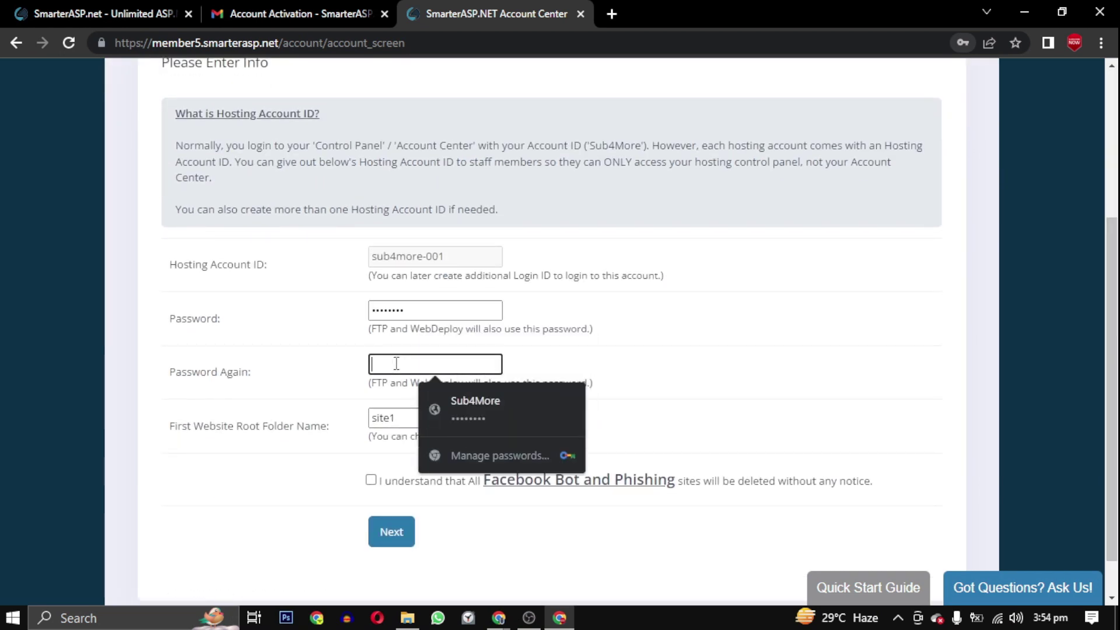
{"action": "type", "text": "..."}
Rename the root folder from site1 to root, accept the Facebook Bot and Phishing policy, and continue
{"action": "left_click", "coordinate": [426, 419]}
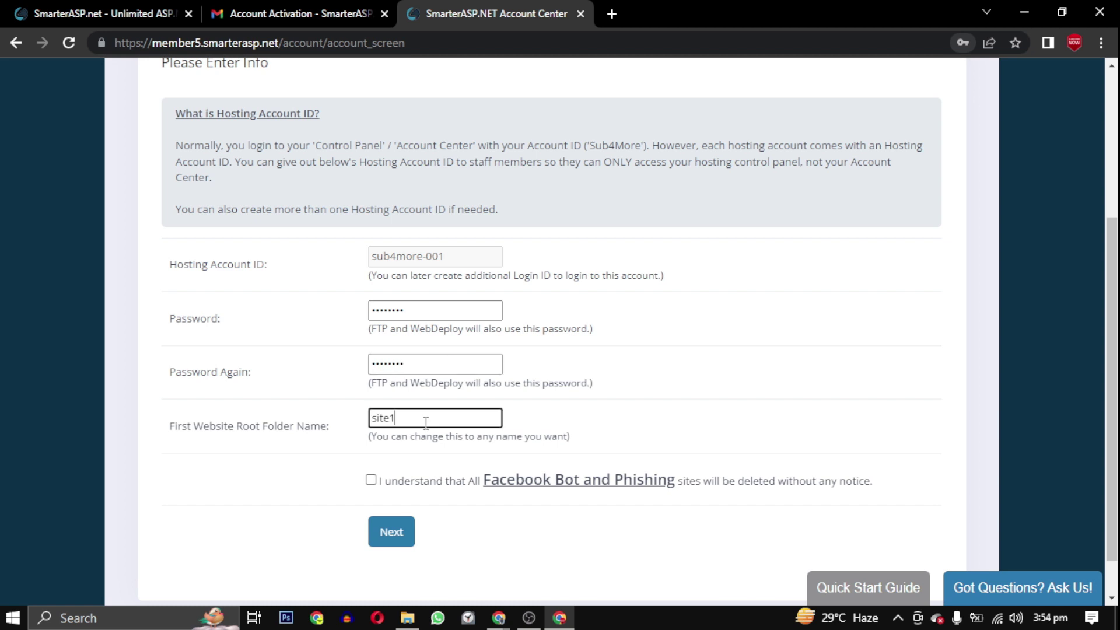
{"action": "double_click", "coordinate": [425, 419]}
{"action": "key", "text": "BackSpace"}
{"action": "type", "text": "root"}
{"action": "scroll", "coordinate": [377, 499], "scroll_direction": "up", "scroll_amount": 1}
{"action": "left_click", "coordinate": [371, 507]}
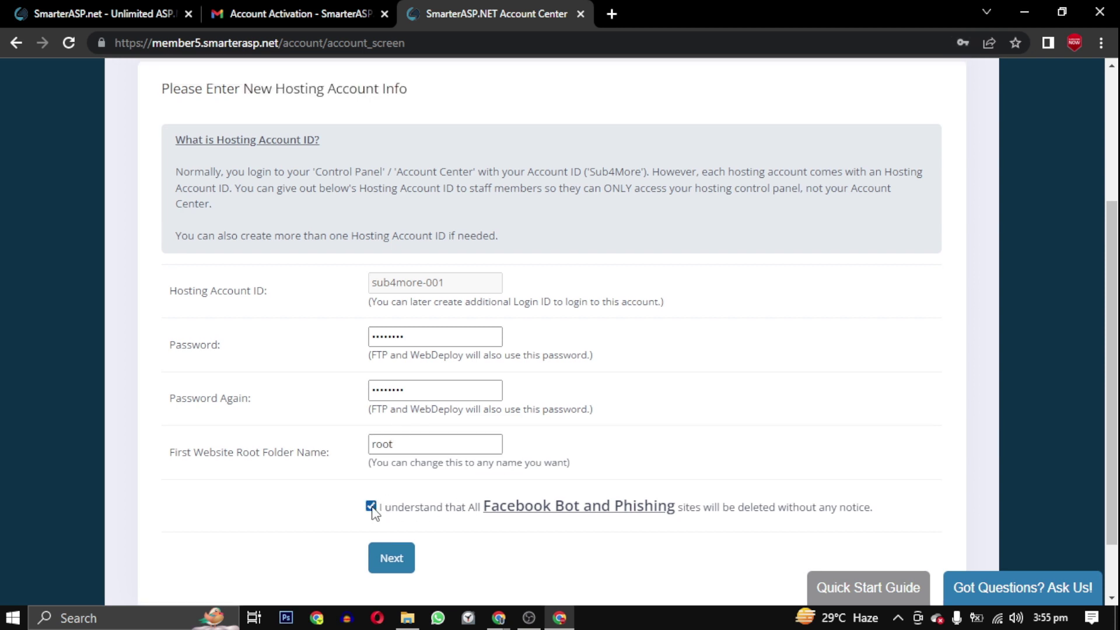
{"action": "left_click", "coordinate": [390, 562]}
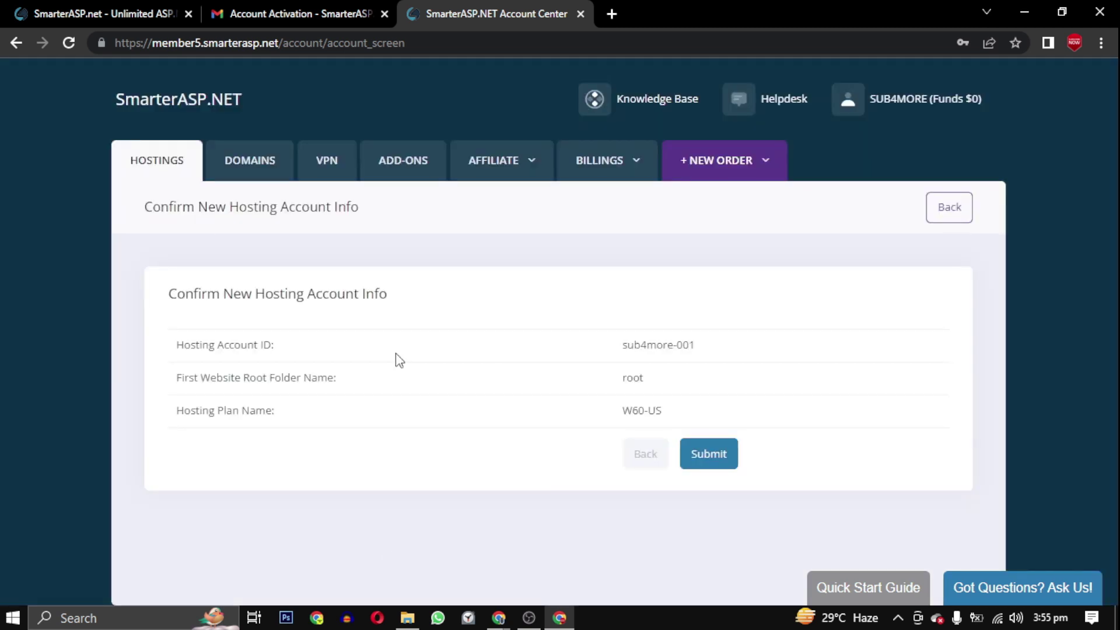
Review the W60-US account details and submit the new hosting account
{"action": "left_click_drag", "start_coordinate": [700, 350], "coordinate": [634, 349]}
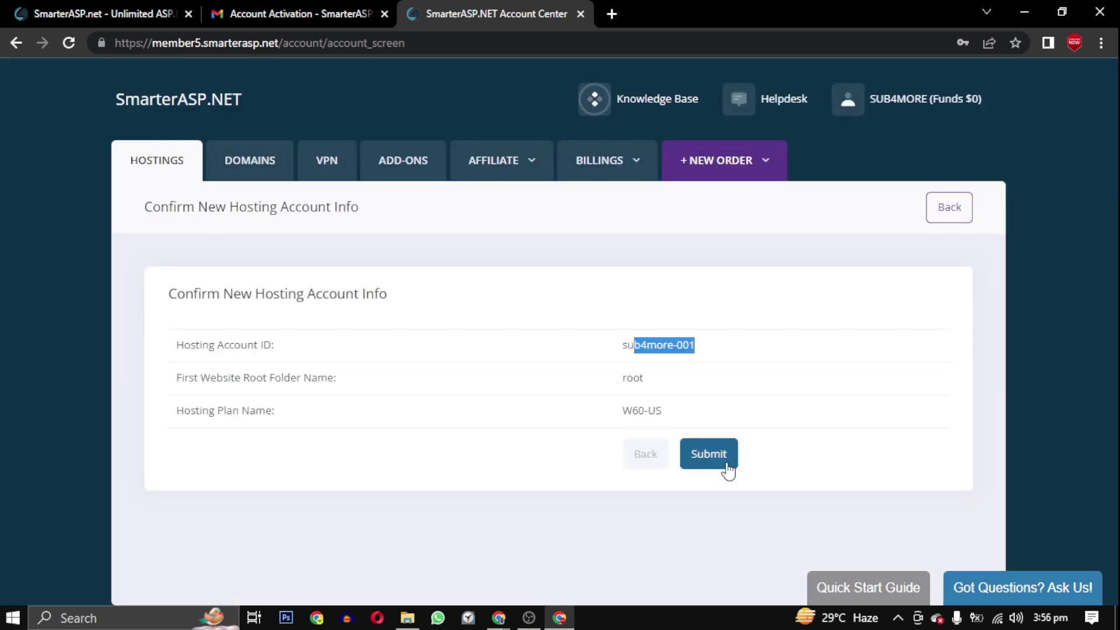
{"action": "left_click", "coordinate": [725, 467]}
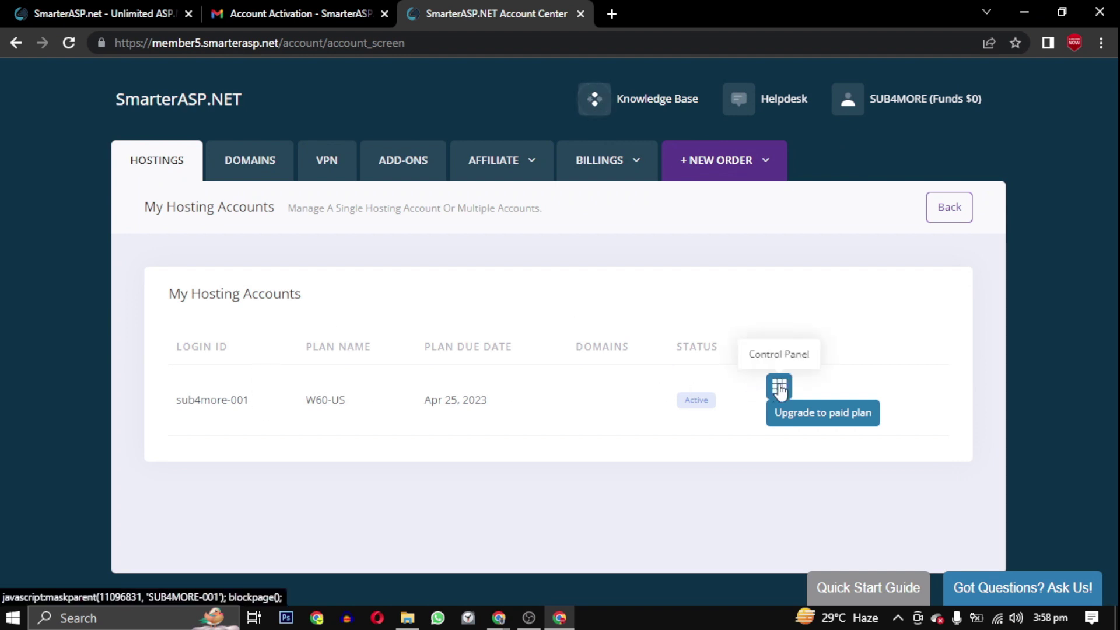
Open the account's control panel, preview the root site's temporary homepage, and show the APPS categories
{"action": "left_click", "coordinate": [781, 388]}
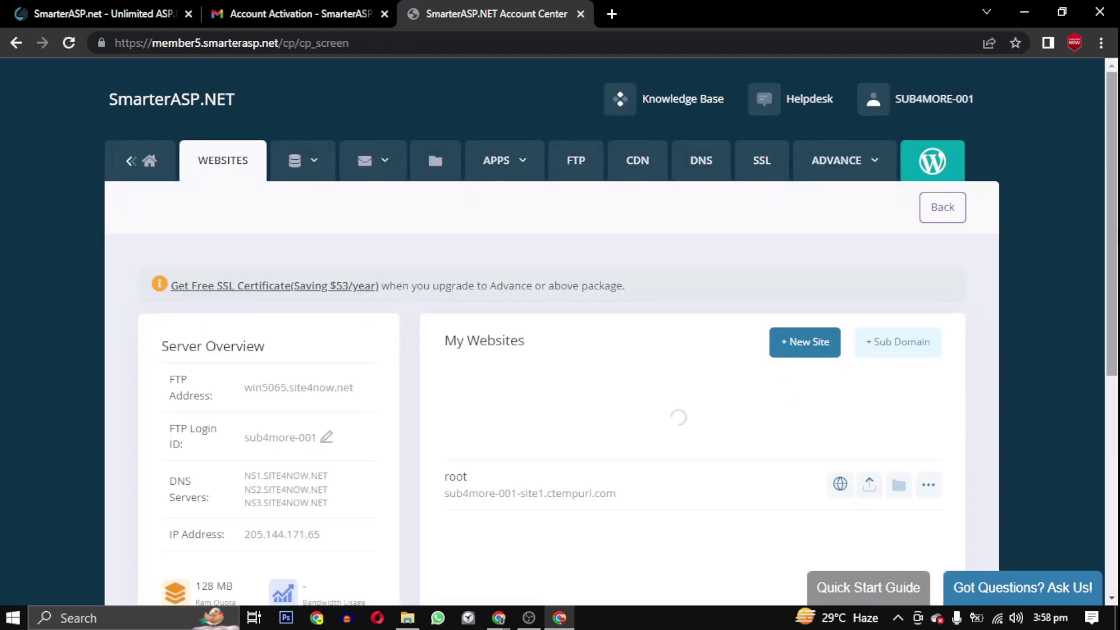
{"action": "scroll", "coordinate": [877, 366], "scroll_direction": "down", "scroll_amount": 2}
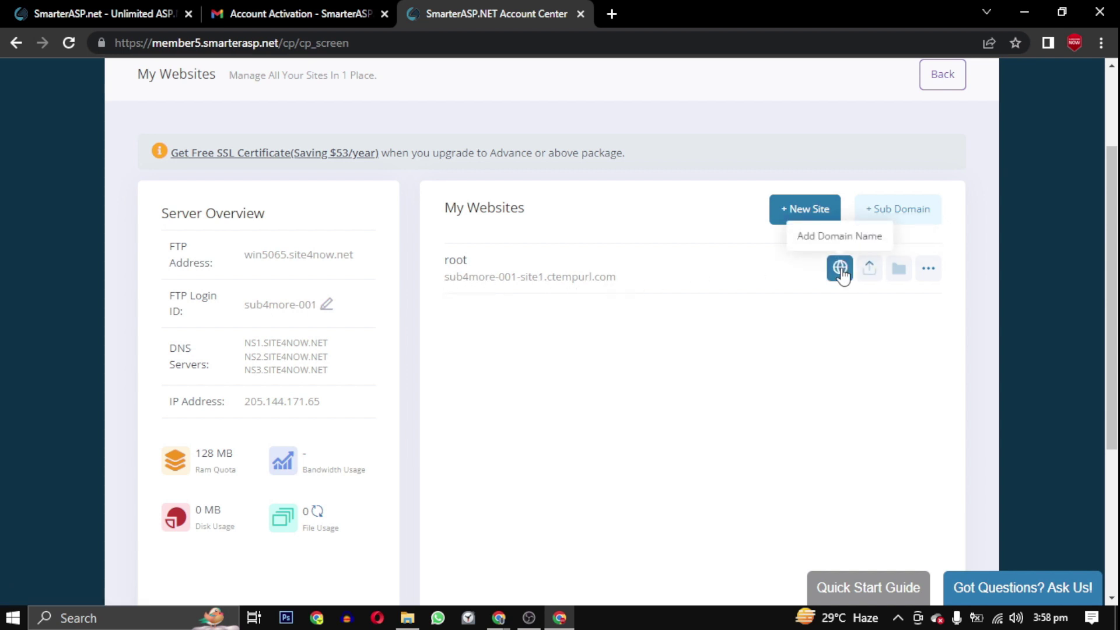
{"action": "left_click", "coordinate": [446, 277]}
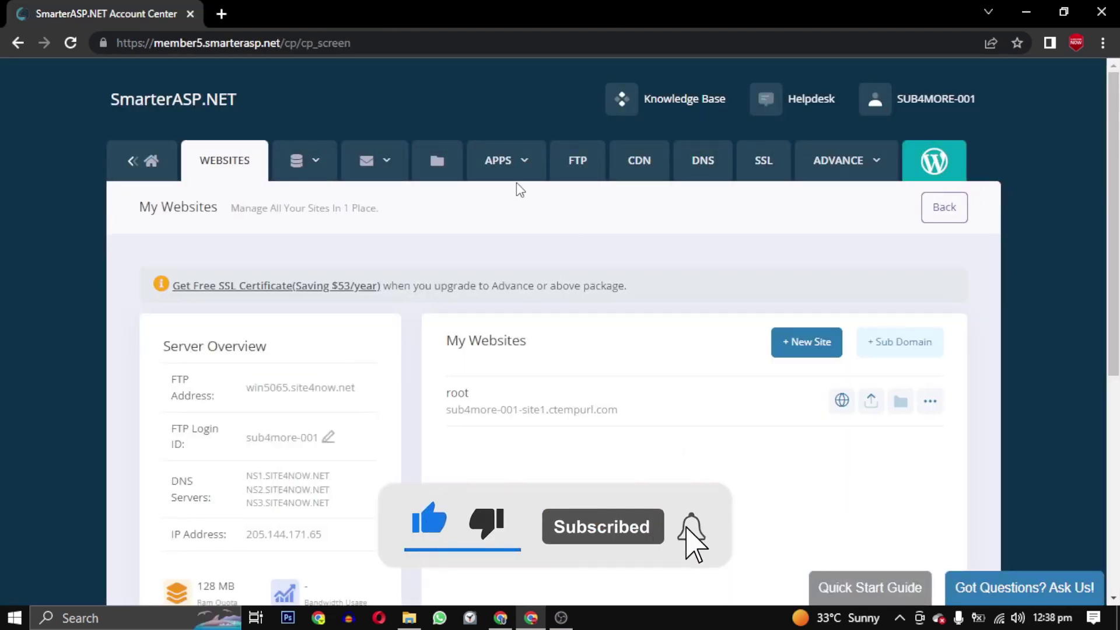
{"action": "left_click", "coordinate": [522, 179]}
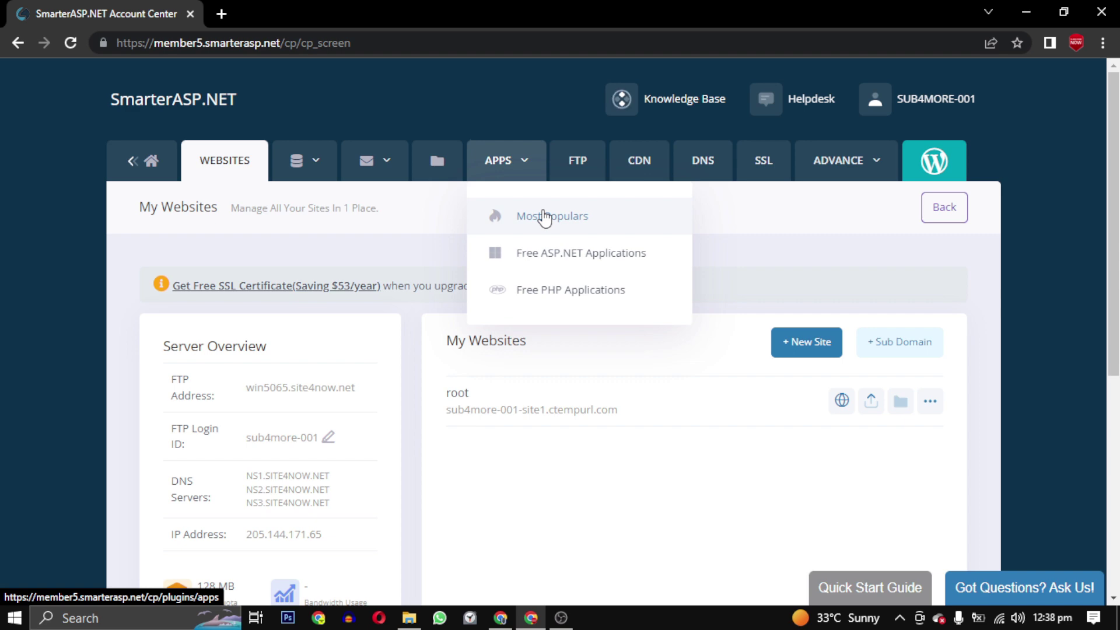
Find WordPress 6.1.1 in the Most Populars apps list and start its one-click install
{"action": "left_click", "coordinate": [545, 217]}
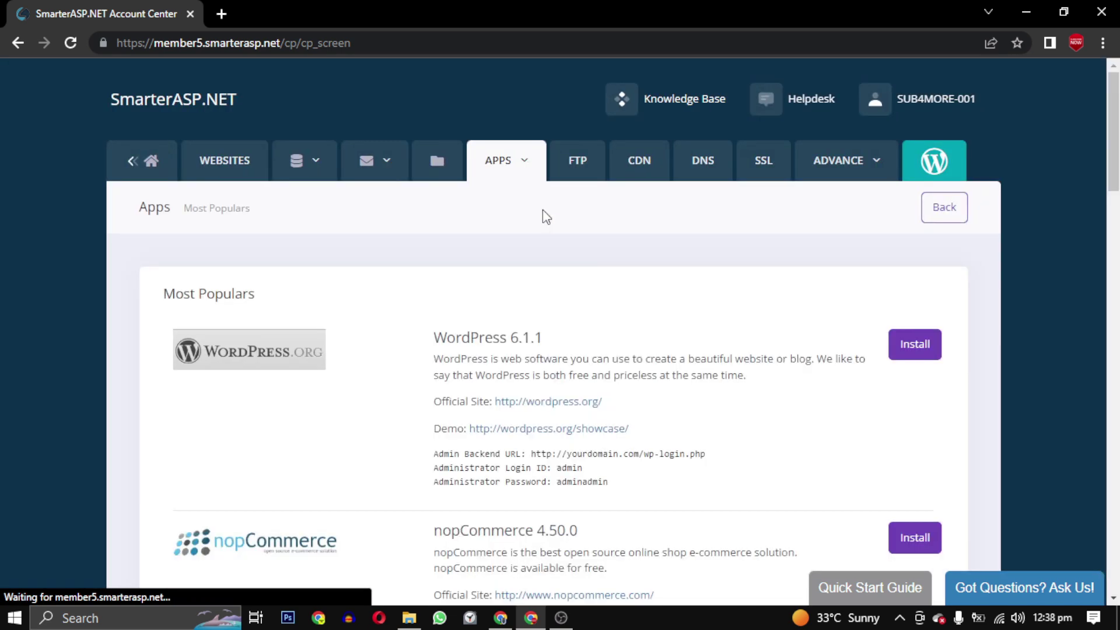
{"action": "scroll", "coordinate": [1097, 180], "scroll_direction": "down", "scroll_amount": 1}
{"action": "scroll", "coordinate": [371, 207], "scroll_direction": "down", "scroll_amount": 2}
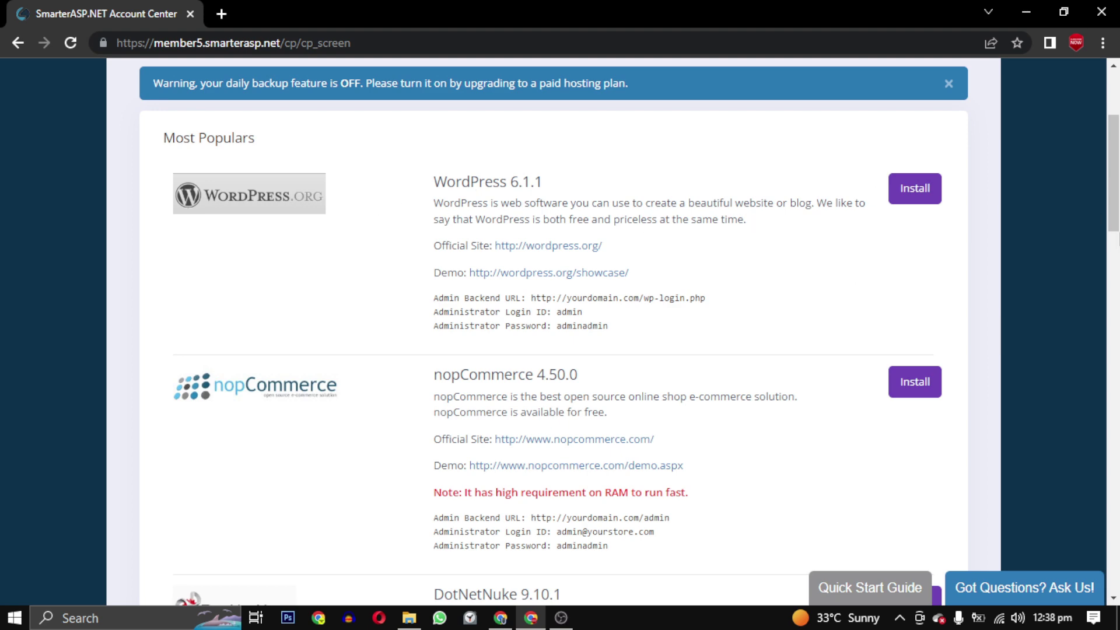
{"action": "scroll", "coordinate": [240, 243], "scroll_direction": "down", "scroll_amount": 10}
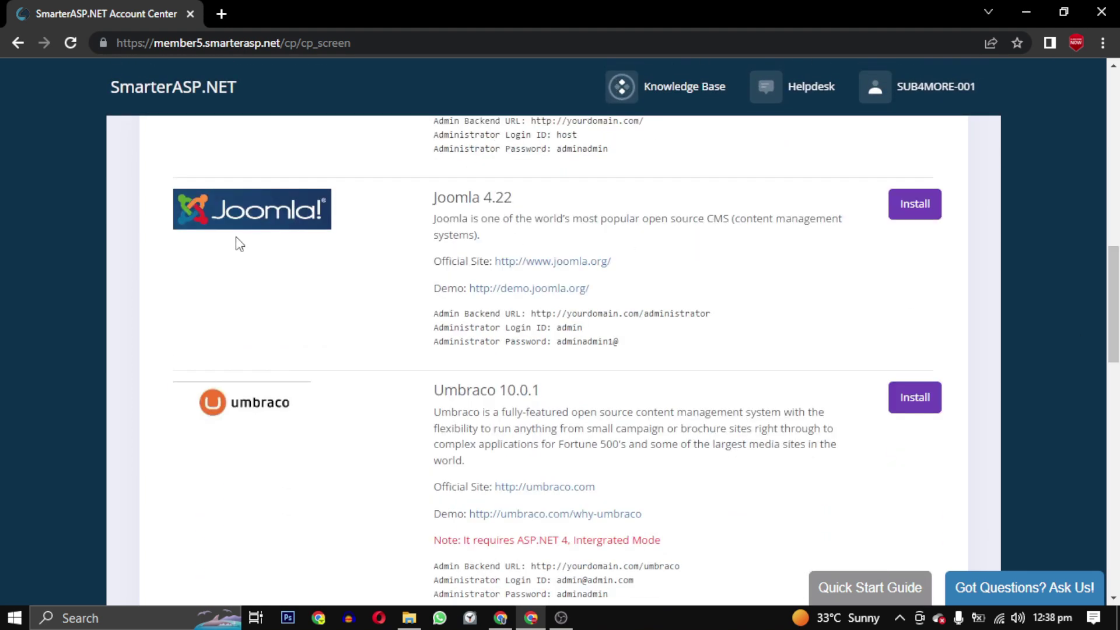
{"action": "scroll", "coordinate": [240, 244], "scroll_direction": "down", "scroll_amount": 9}
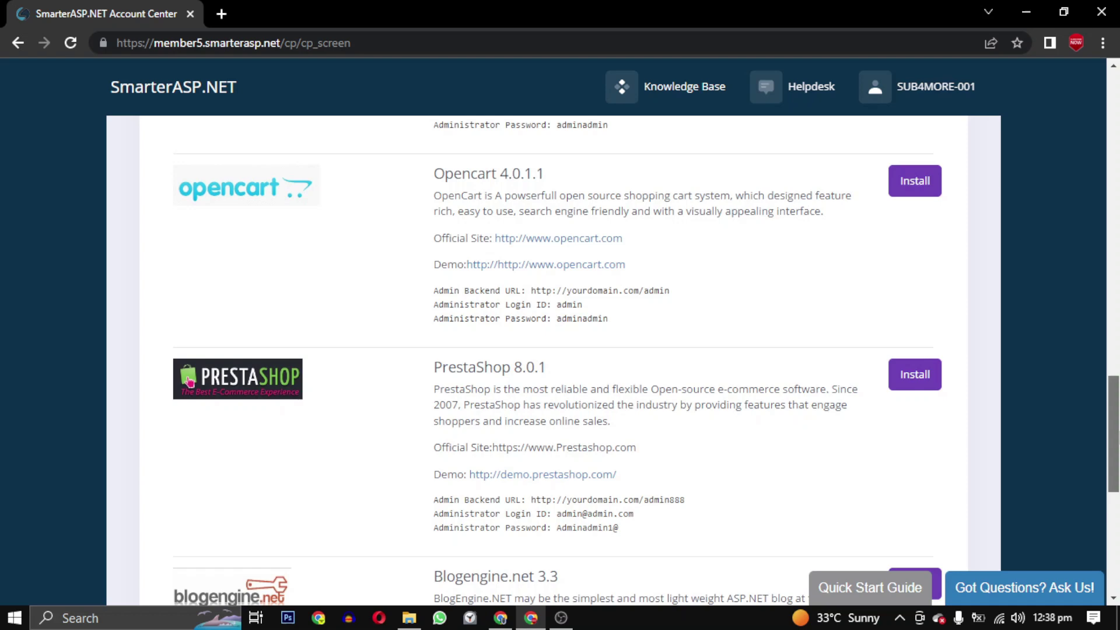
{"action": "scroll", "coordinate": [189, 382], "scroll_direction": "up", "scroll_amount": 19}
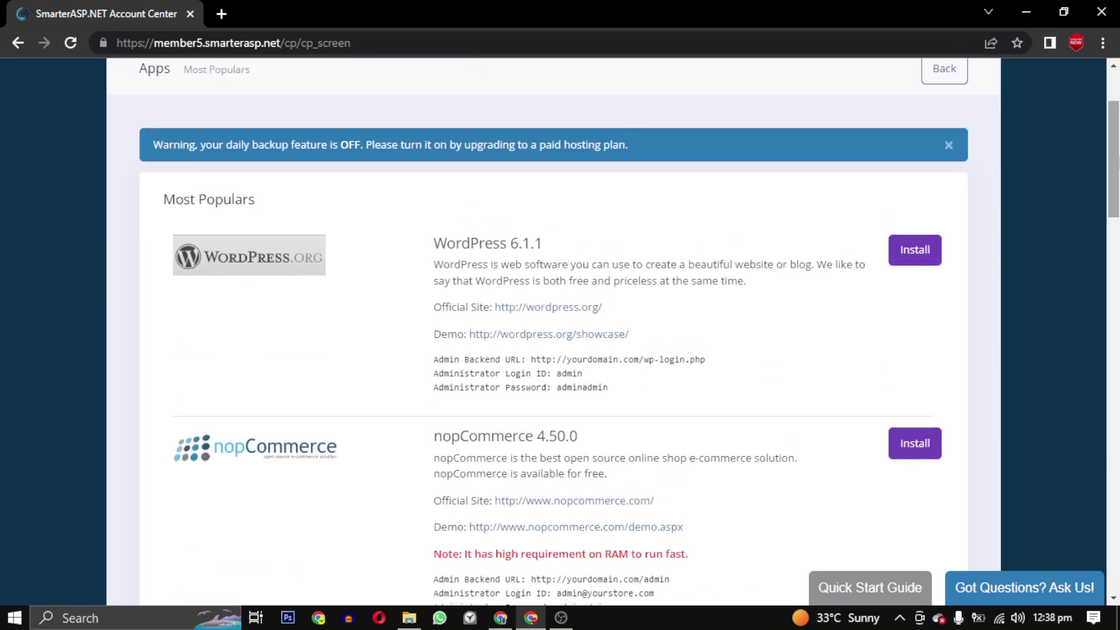
{"action": "left_click", "coordinate": [920, 252]}
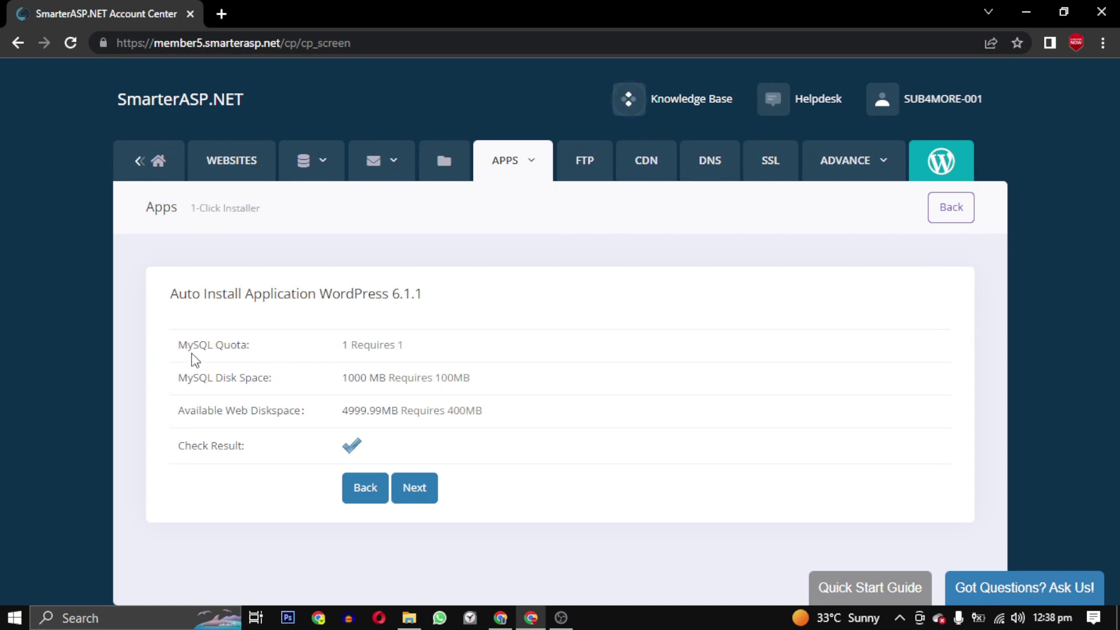
Accept the requirement check, keep the root site as destination, and name the new database demo
{"action": "left_click", "coordinate": [415, 489]}
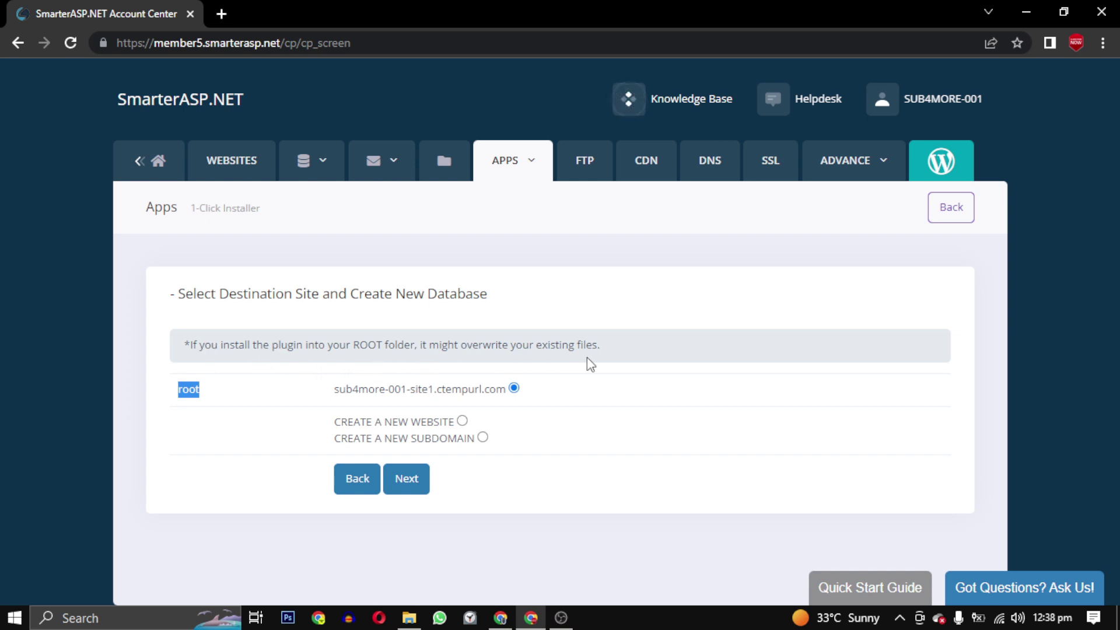
{"action": "left_click", "coordinate": [405, 485]}
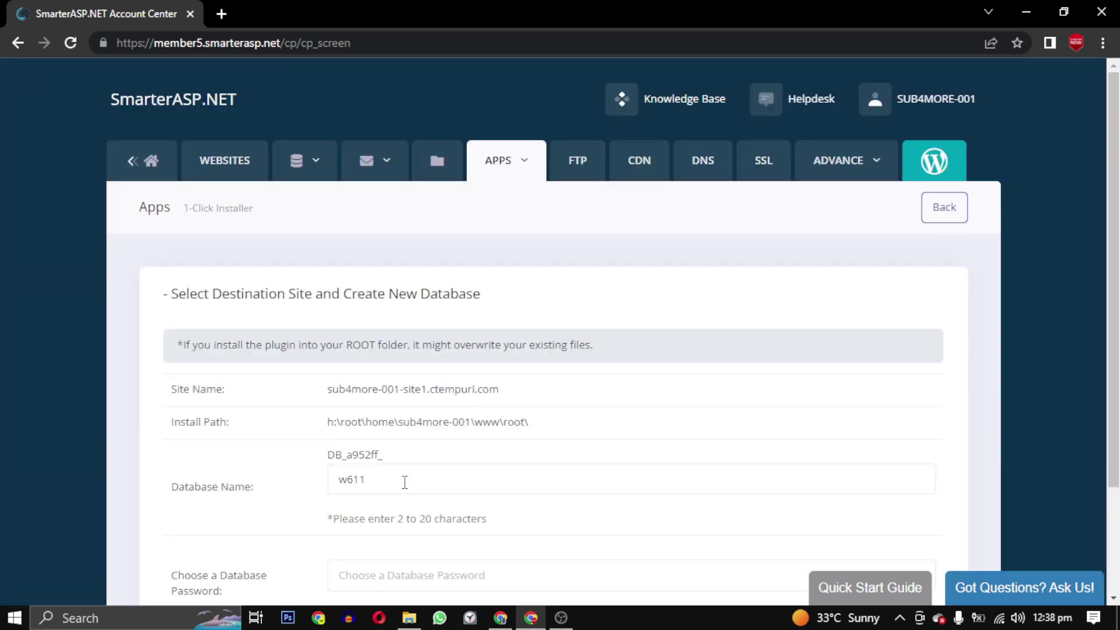
{"action": "scroll", "coordinate": [306, 315], "scroll_direction": "down", "scroll_amount": 3}
{"action": "left_click_drag", "start_coordinate": [366, 341], "coordinate": [221, 345]}
{"action": "type", "text": "demo"}
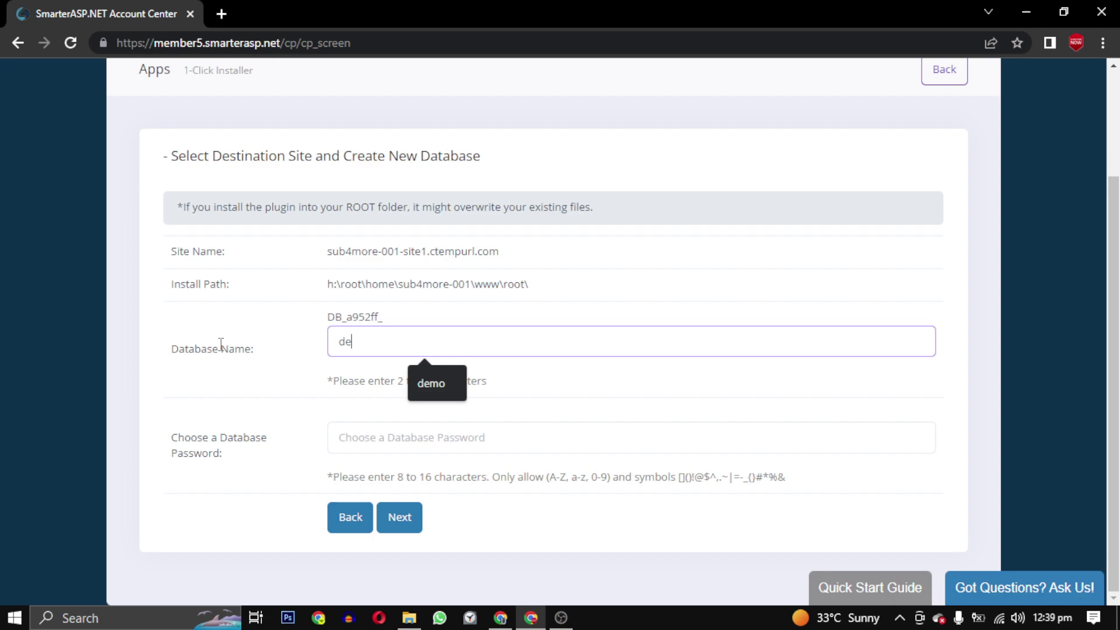
Fill in the database password and confirm the WordPress 6.1.1 installation
{"action": "left_click", "coordinate": [390, 448]}
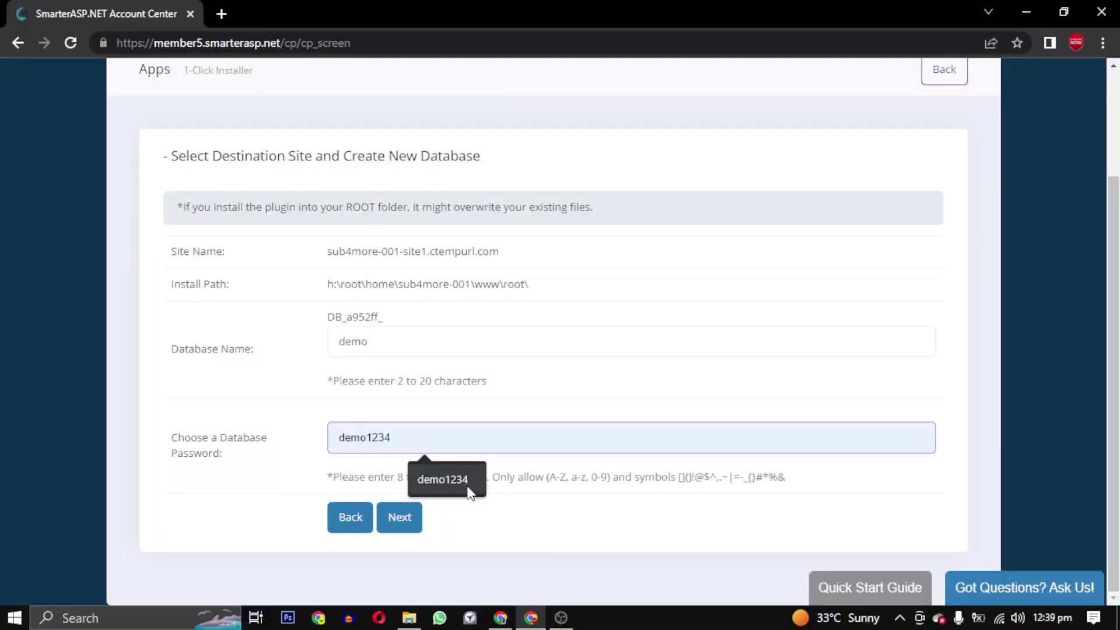
{"action": "left_click", "coordinate": [467, 484]}
{"action": "left_click", "coordinate": [397, 521]}
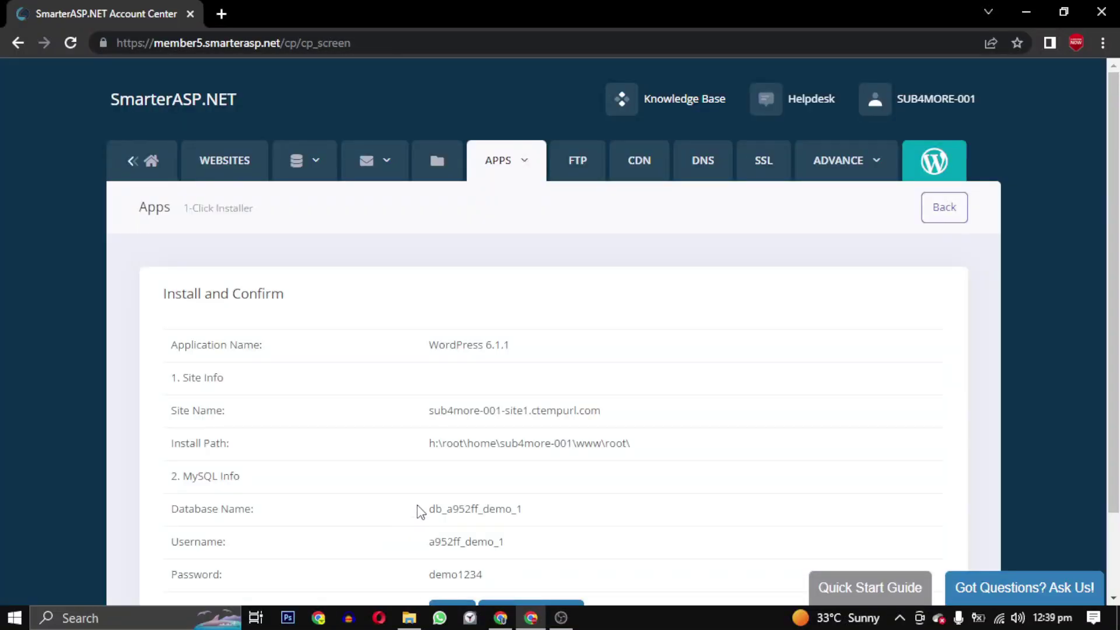
{"action": "scroll", "coordinate": [560, 350], "scroll_direction": "down", "scroll_amount": 2}
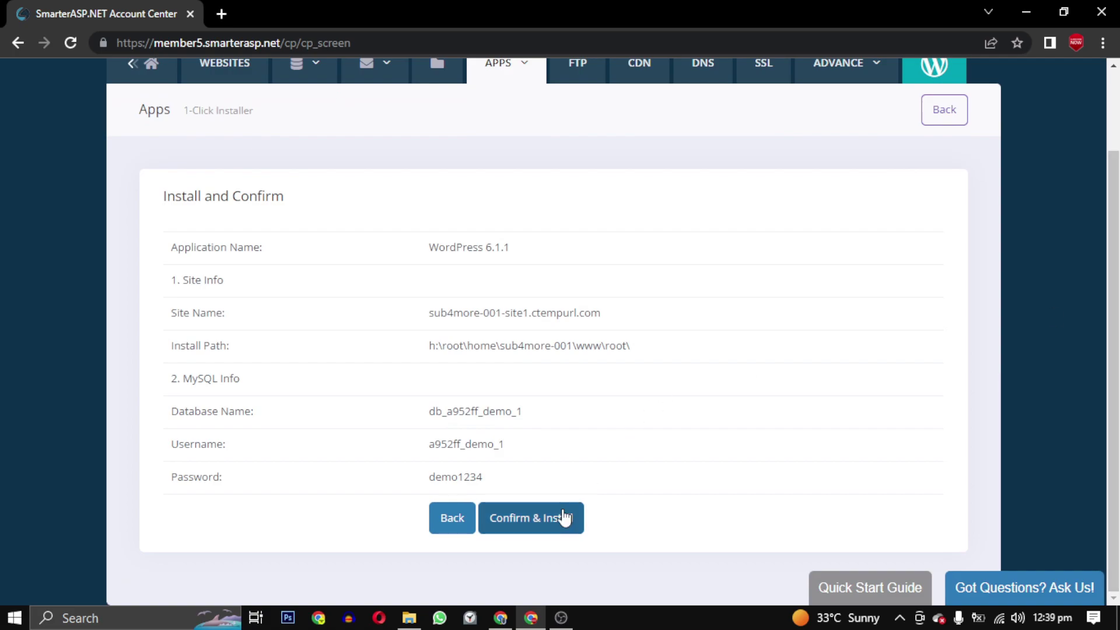
{"action": "left_click", "coordinate": [562, 518]}
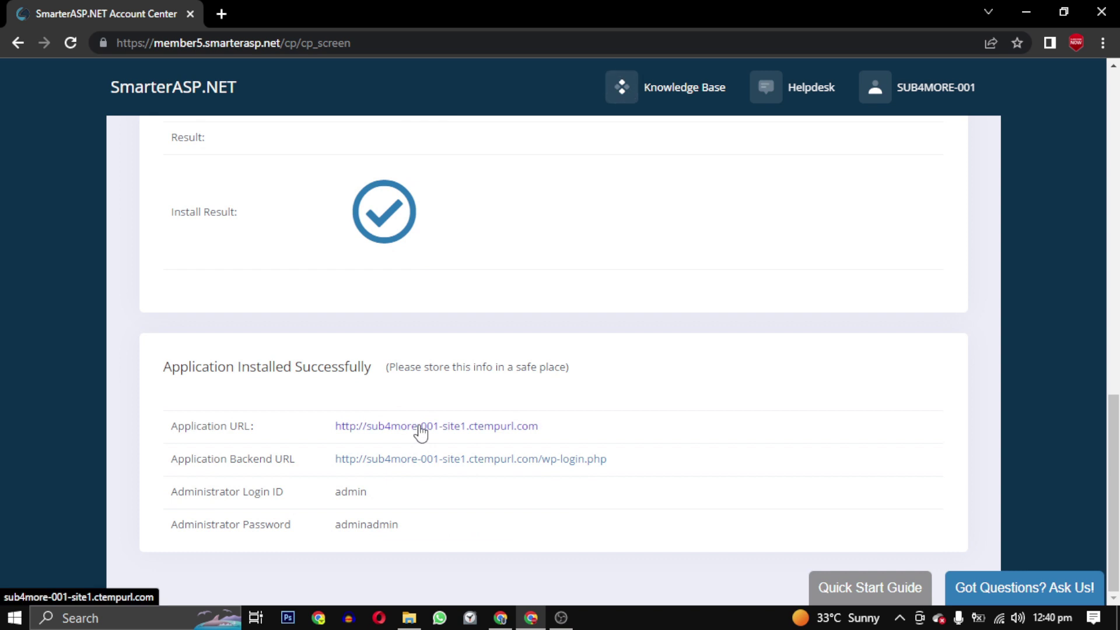
View the new site's Hello world post via its Application URL, then return to the Account Center tab
{"action": "left_click", "coordinate": [421, 429]}
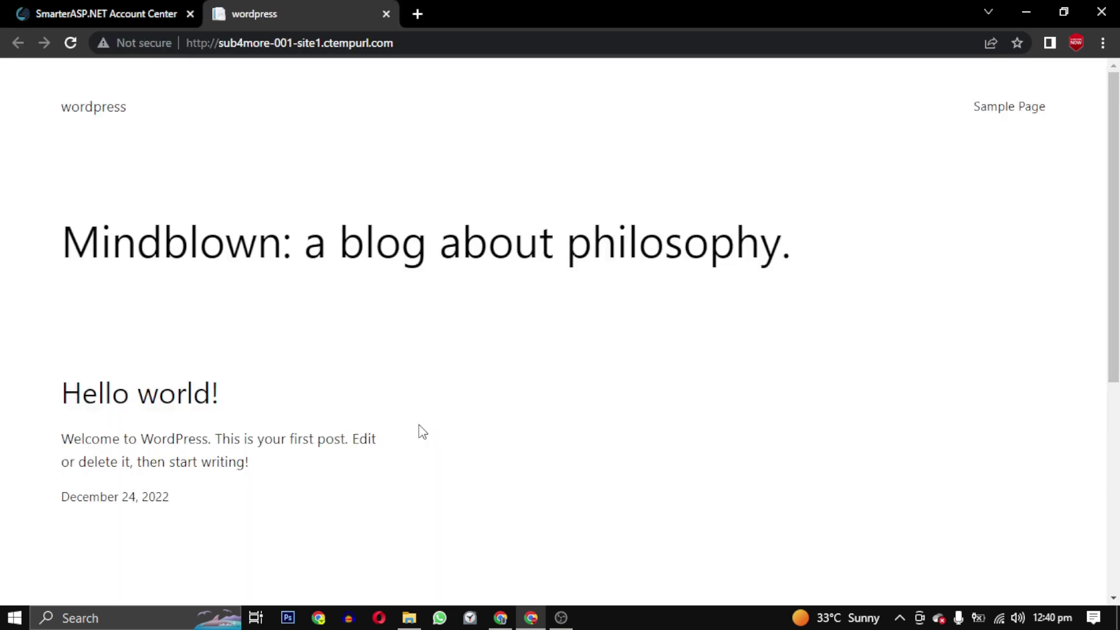
{"action": "scroll", "coordinate": [560, 292], "scroll_direction": "down", "scroll_amount": 5}
{"action": "scroll", "coordinate": [561, 292], "scroll_direction": "up", "scroll_amount": 5}
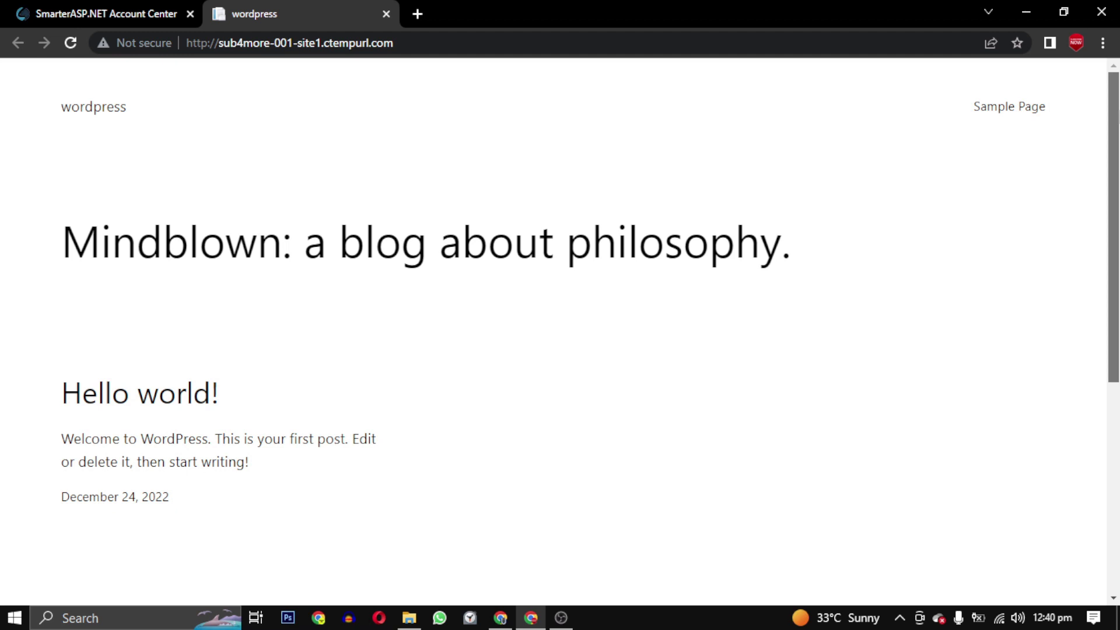
{"action": "left_click", "coordinate": [76, 11]}
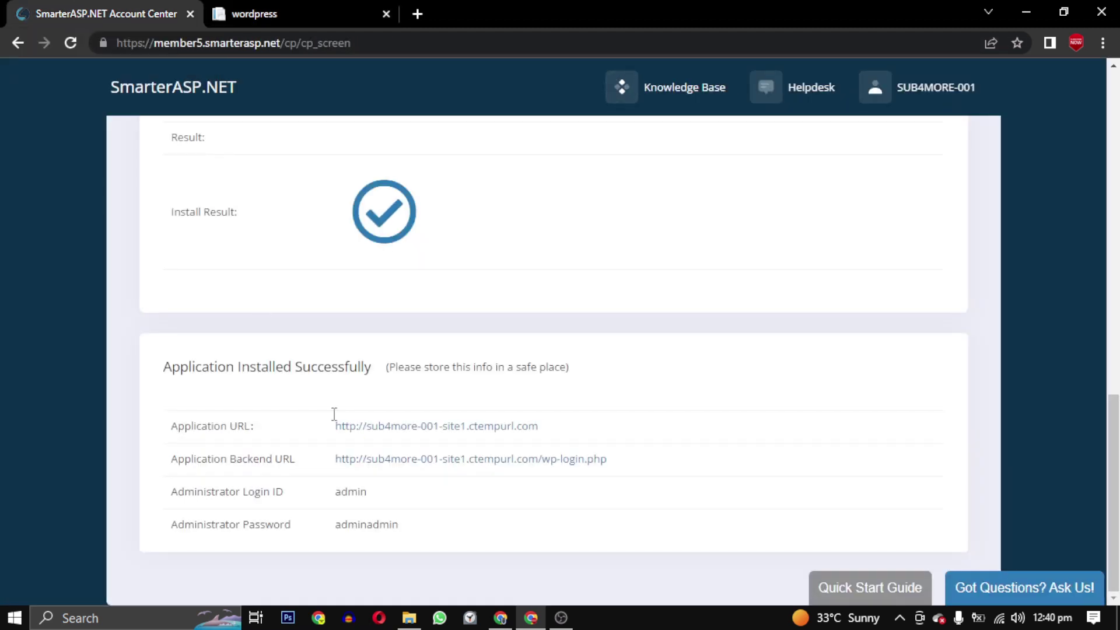
Log in at wp-login.php with the administrator credentials, declining Chrome's offer to save the password
{"action": "left_click", "coordinate": [519, 458]}
{"action": "type", "text": "admin"}
{"action": "left_click", "coordinate": [495, 328]}
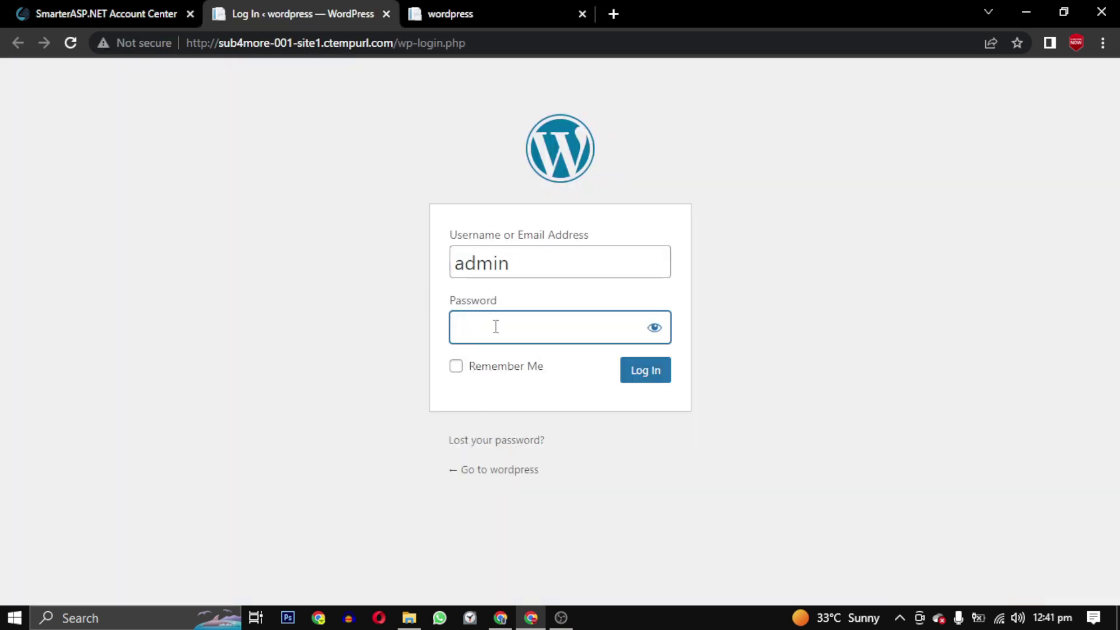
{"action": "left_click", "coordinate": [641, 380]}
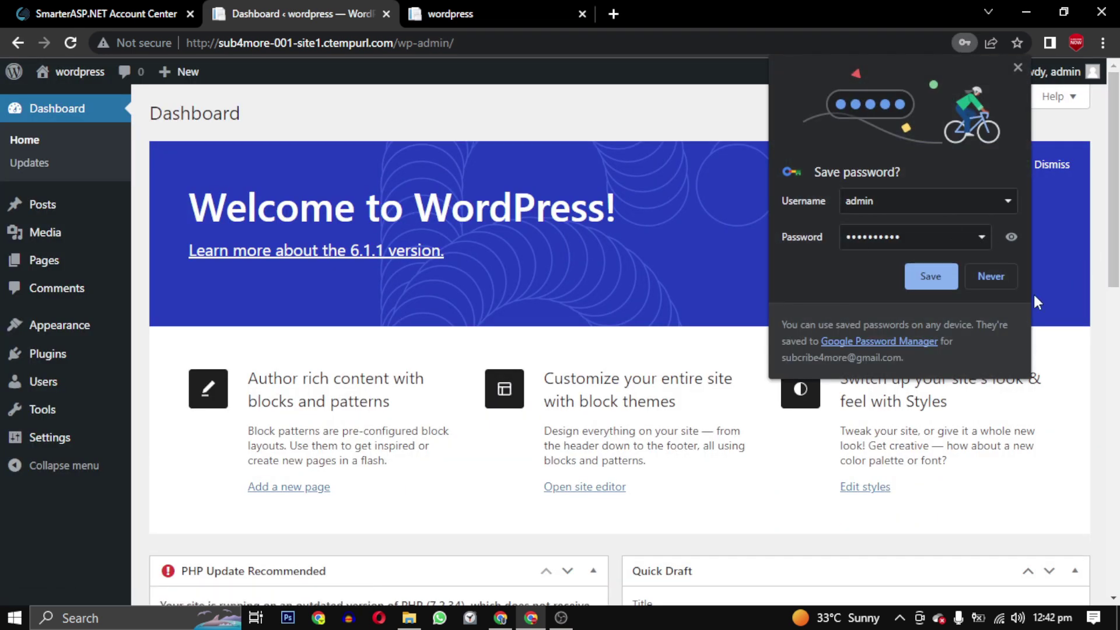
{"action": "left_click", "coordinate": [990, 276]}
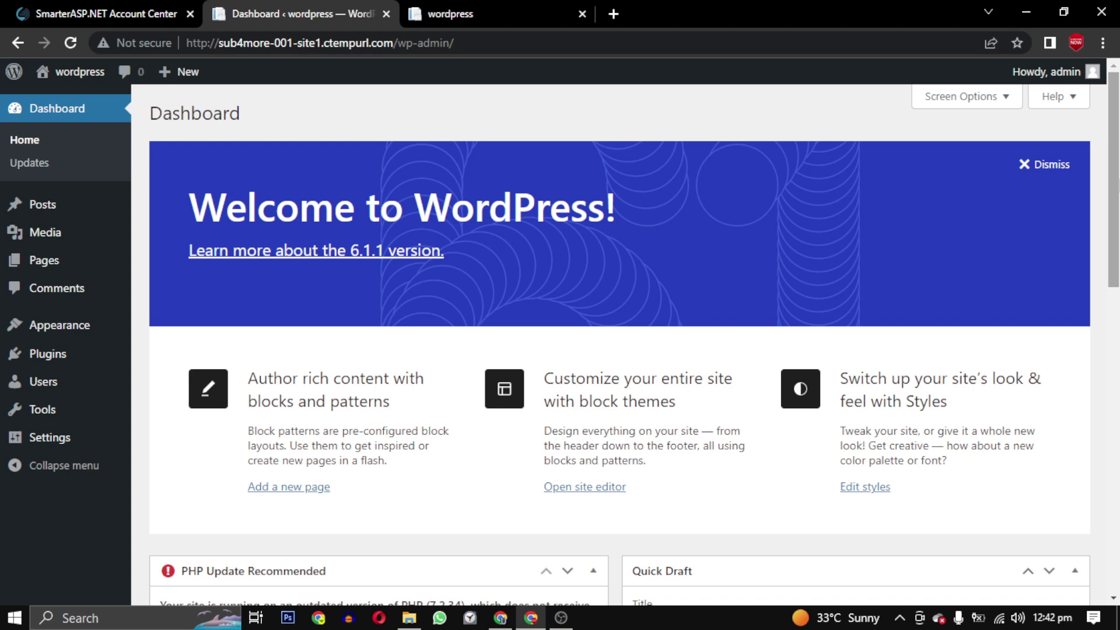
{"action": "scroll", "coordinate": [584, 350], "scroll_direction": "down", "scroll_amount": 1}
{"action": "left_click", "coordinate": [119, 337]}
Install and activate the Threadwears theme from Appearance > Themes > Add New
{"action": "left_click", "coordinate": [159, 327]}
{"action": "left_click", "coordinate": [449, 13]}
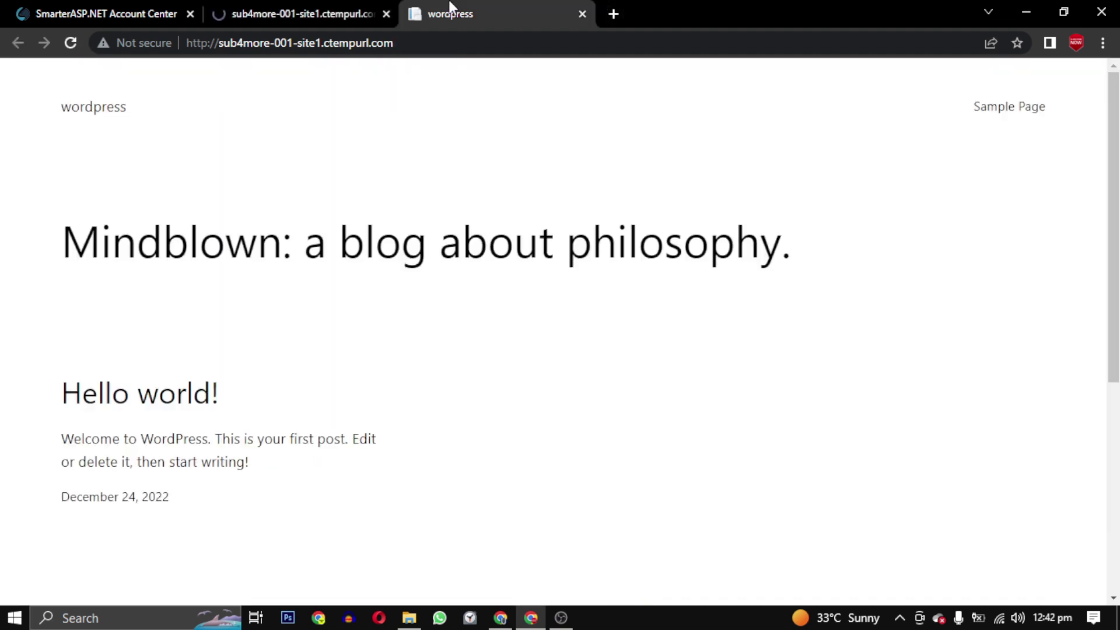
{"action": "left_click", "coordinate": [297, 9]}
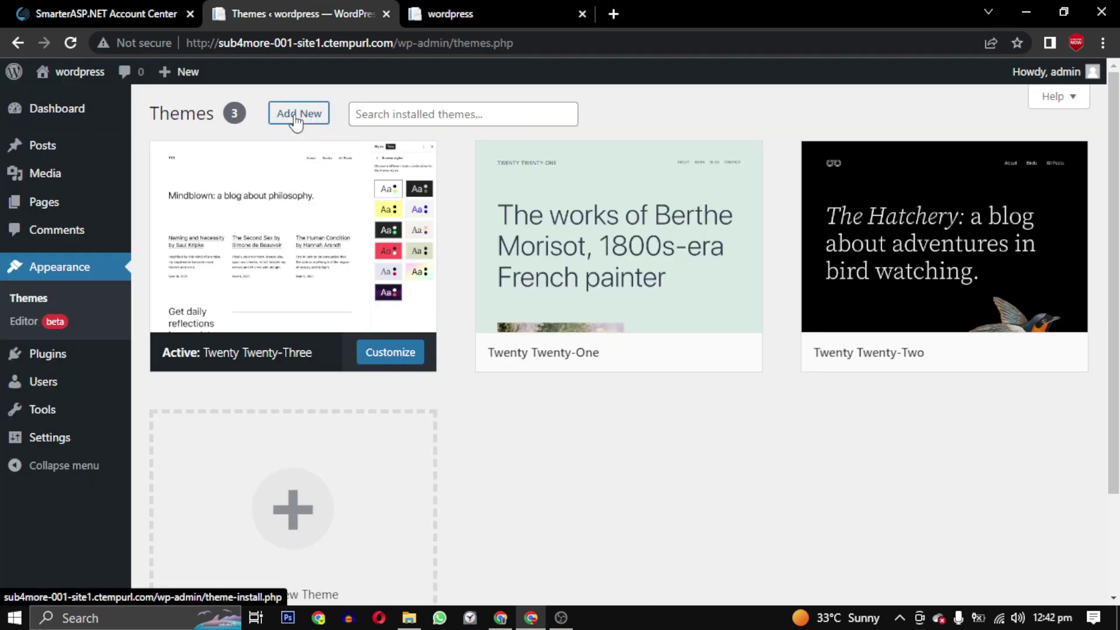
{"action": "scroll", "coordinate": [975, 205], "scroll_direction": "down", "scroll_amount": 4}
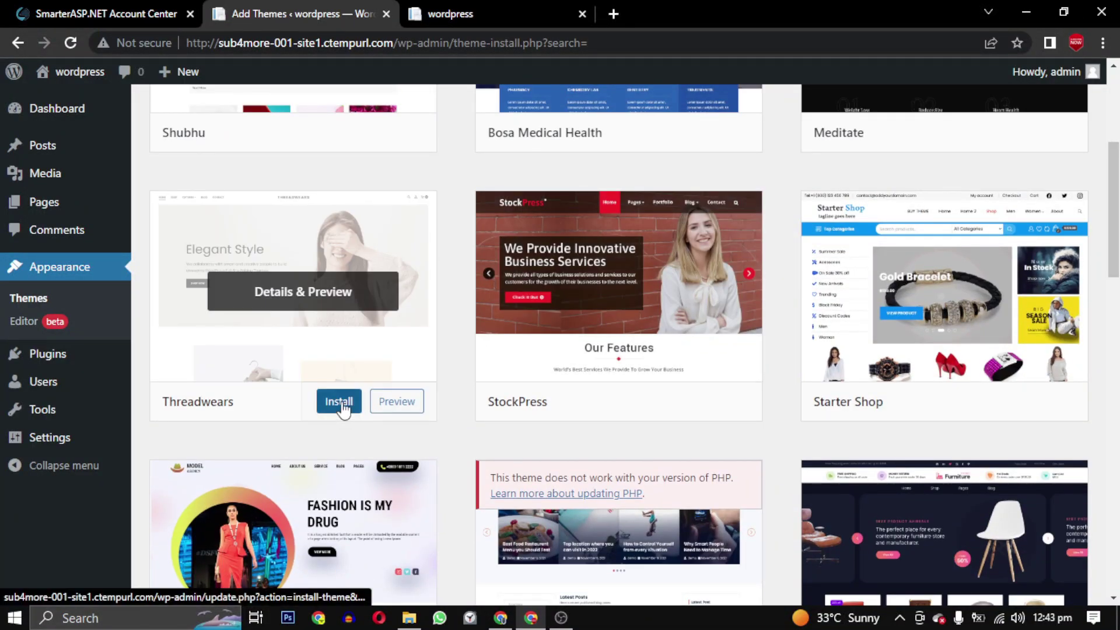
{"action": "left_click", "coordinate": [342, 402]}
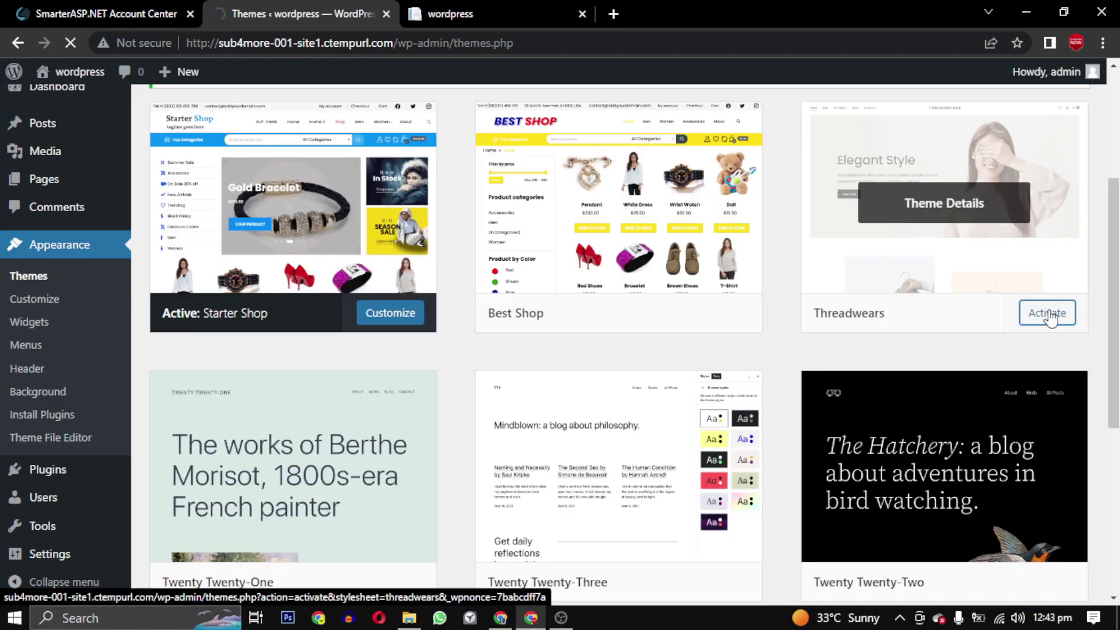
{"action": "left_click", "coordinate": [982, 315]}
Reload the site tab to see Threadwears, then open the active theme in Customize
{"action": "left_click", "coordinate": [443, 14]}
{"action": "left_click", "coordinate": [71, 43]}
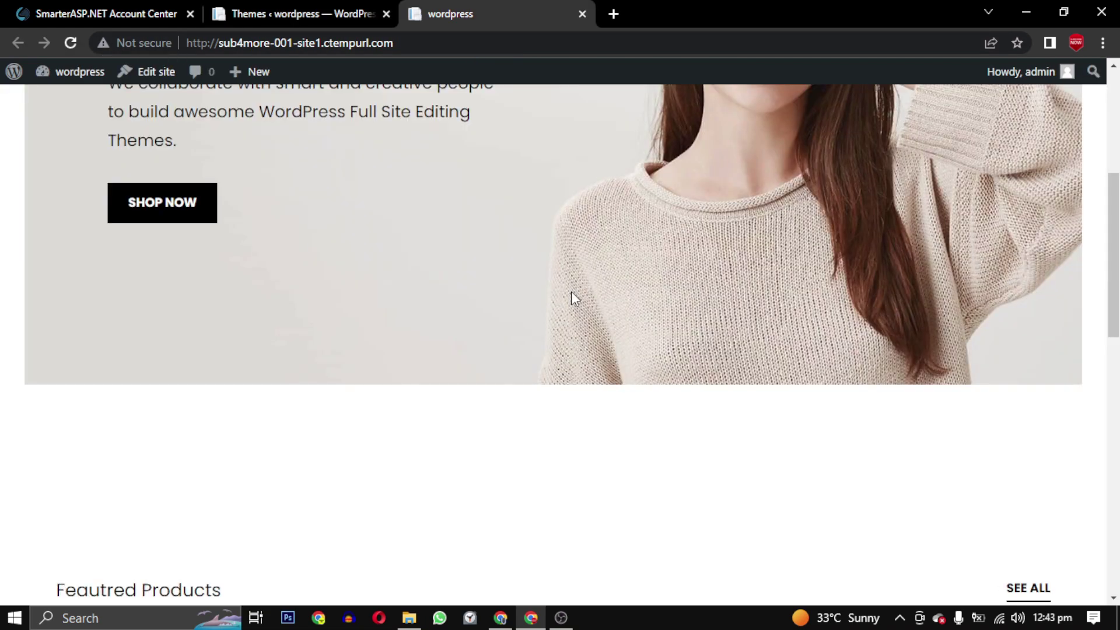
{"action": "left_click_drag", "start_coordinate": [1115, 257], "coordinate": [1114, 427]}
{"action": "left_click", "coordinate": [257, 13]}
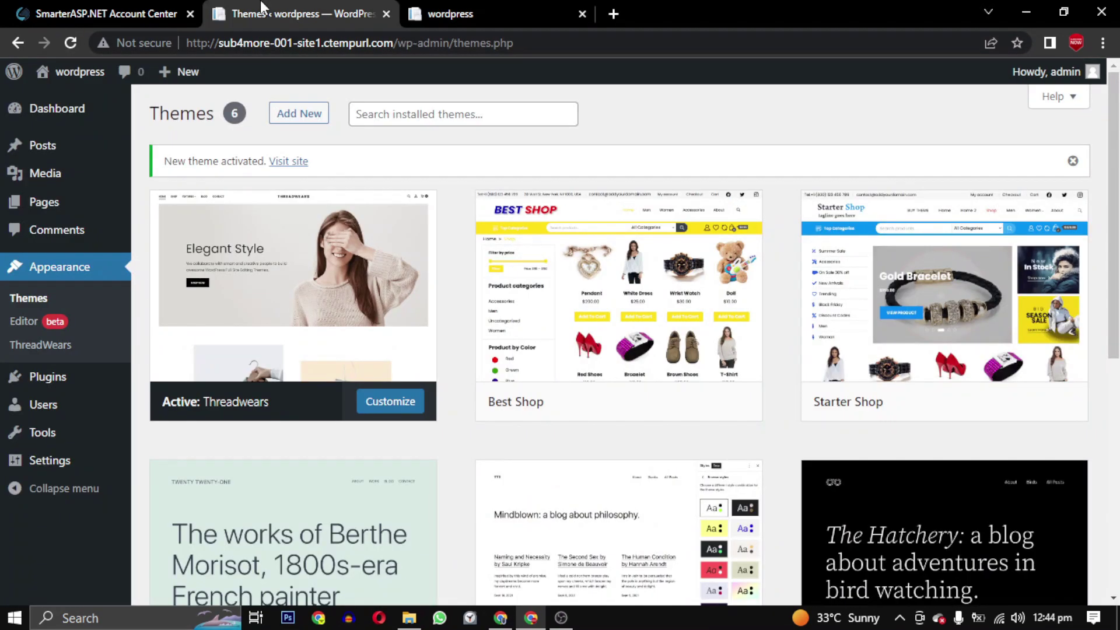
{"action": "left_click", "coordinate": [396, 410]}
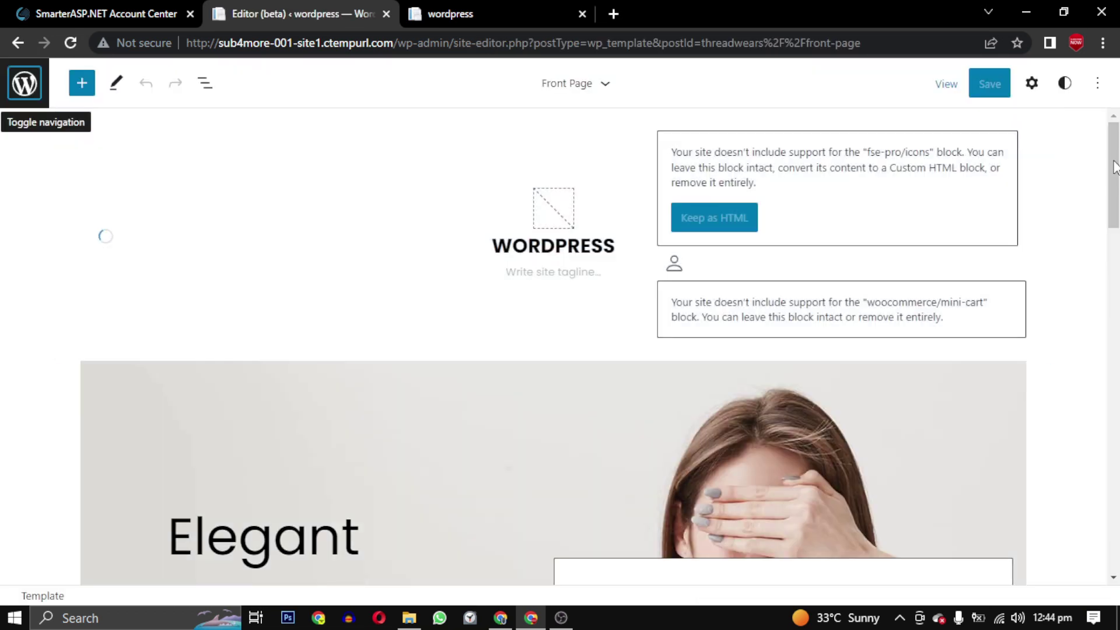
{"action": "left_click_drag", "start_coordinate": [1115, 175], "coordinate": [1115, 286]}
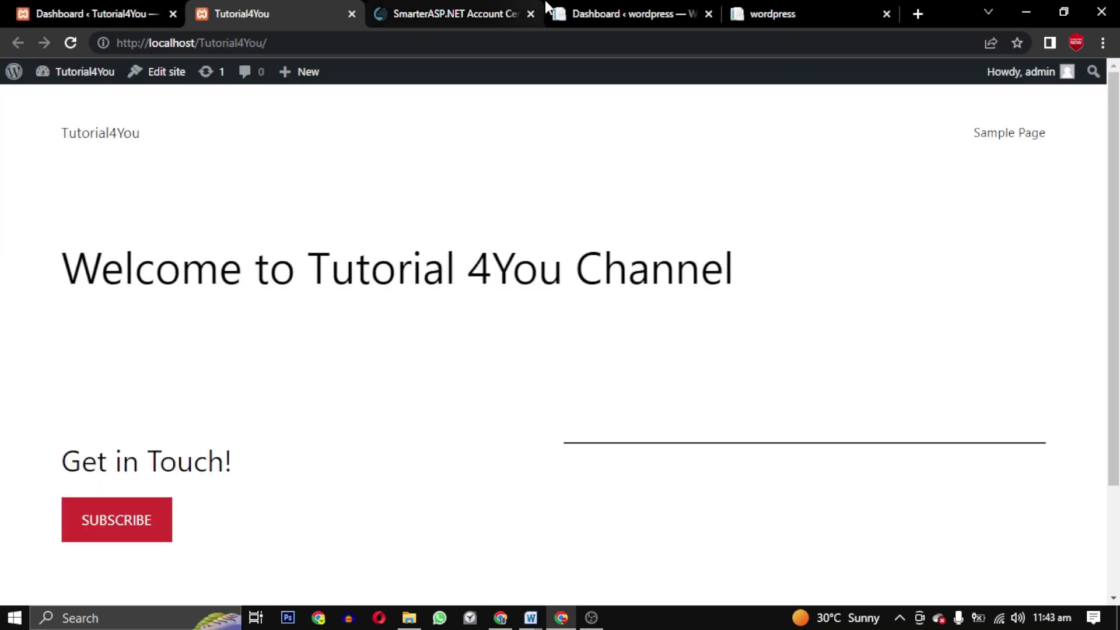
Browse the hosted site's Threadwears homepage, then switch to its admin Dashboard tab
{"action": "left_click", "coordinate": [793, 5]}
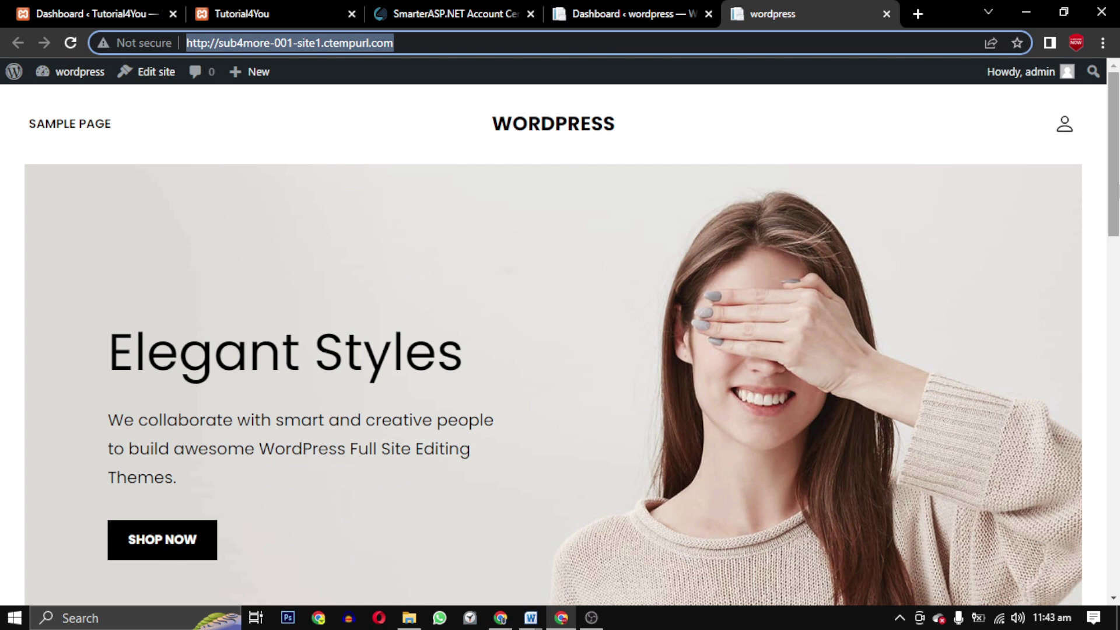
{"action": "scroll", "coordinate": [554, 344], "scroll_direction": "down", "scroll_amount": 4}
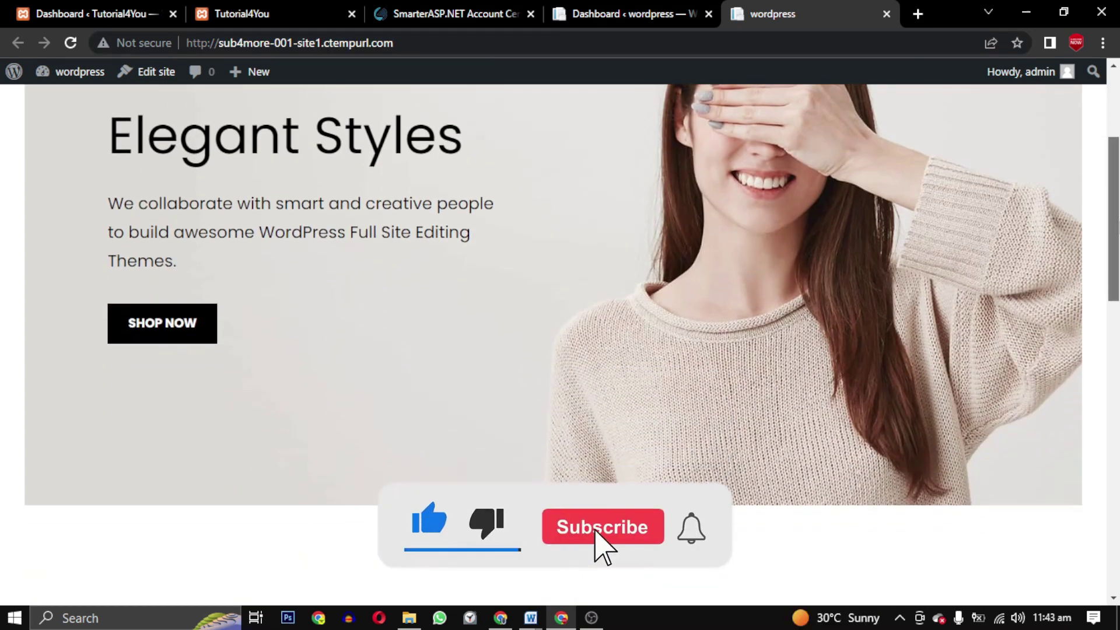
{"action": "scroll", "coordinate": [554, 345], "scroll_direction": "up", "scroll_amount": 4}
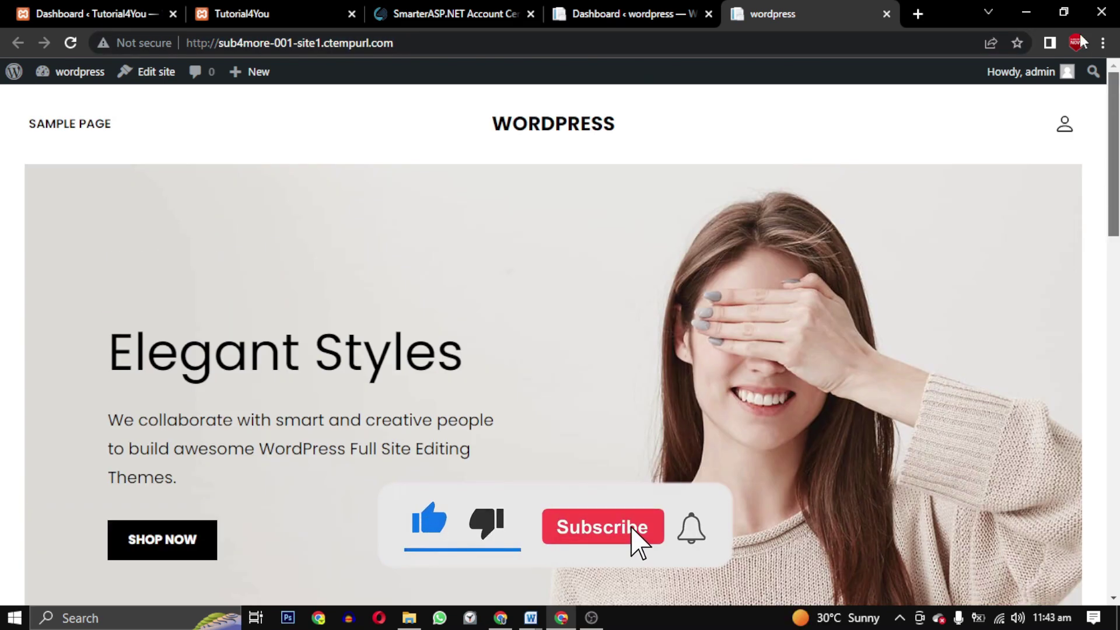
{"action": "left_click", "coordinate": [525, 43]}
{"action": "left_click", "coordinate": [591, 7]}
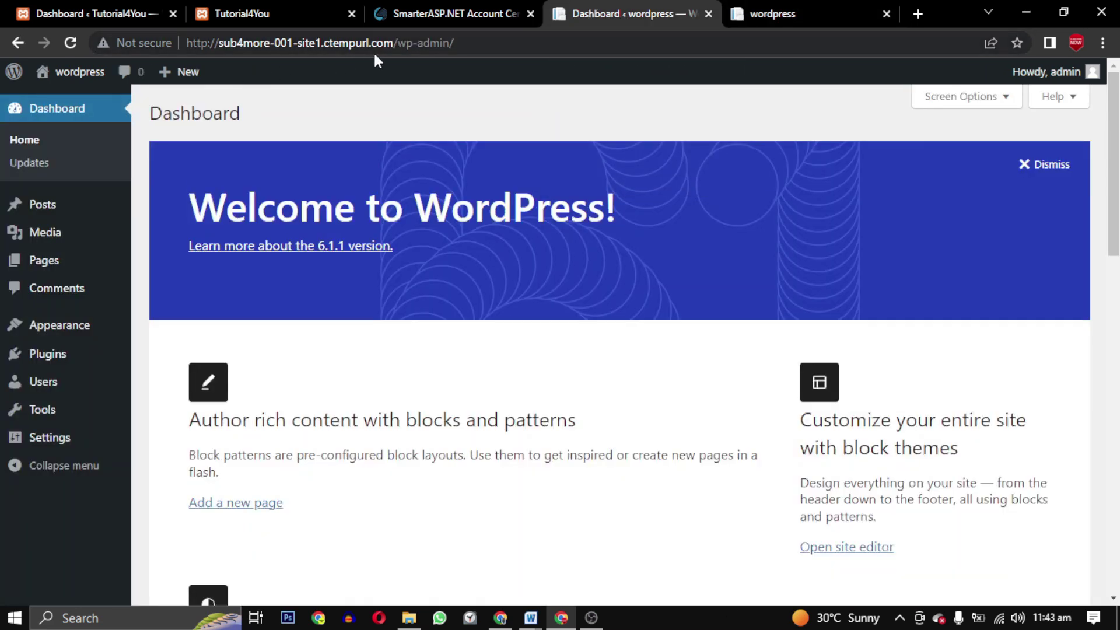
On the local site, search plugins for 'all in one' and install All-in-One WP Migration
{"action": "left_click", "coordinate": [68, 8]}
{"action": "mouse_move", "coordinate": [47, 353]}
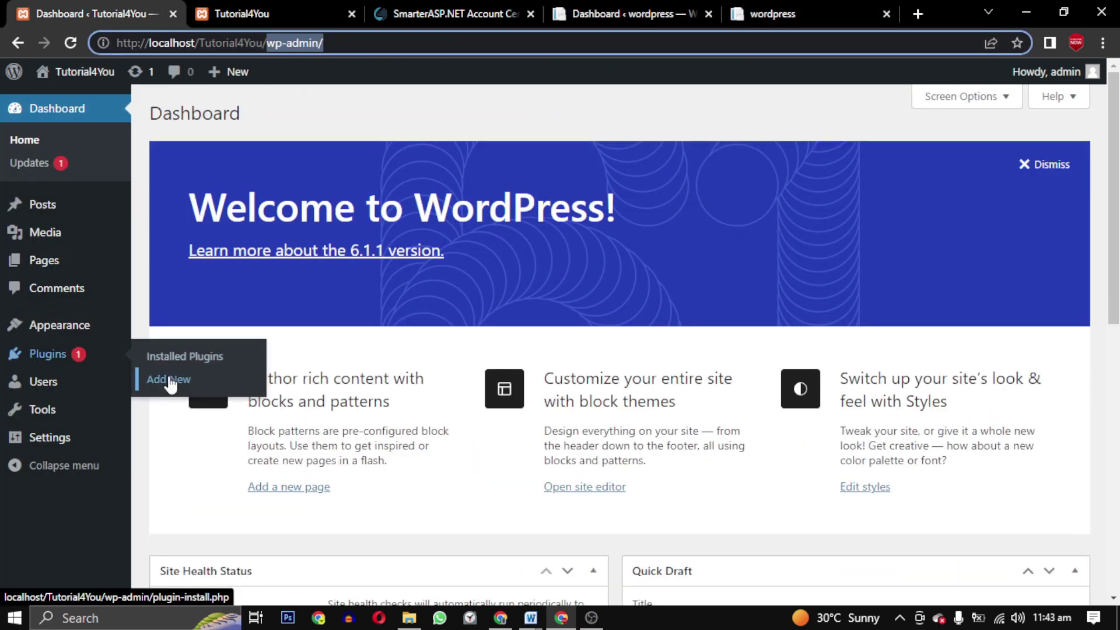
{"action": "left_click", "coordinate": [169, 380]}
{"action": "type", "text": "all in one"}
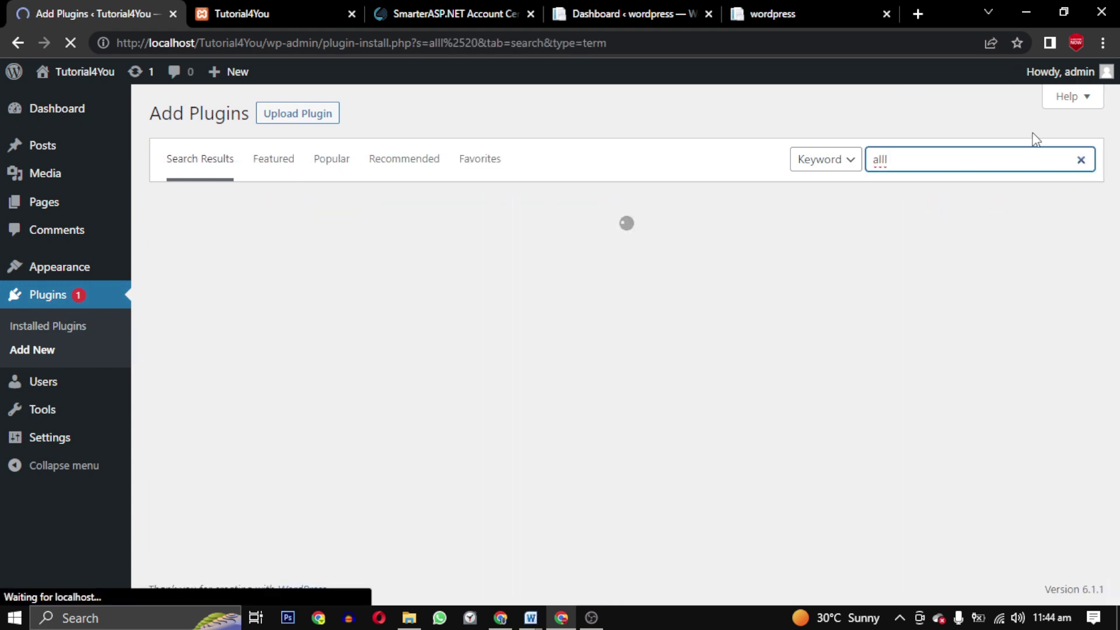
{"action": "scroll", "coordinate": [375, 439], "scroll_direction": "down", "scroll_amount": 2}
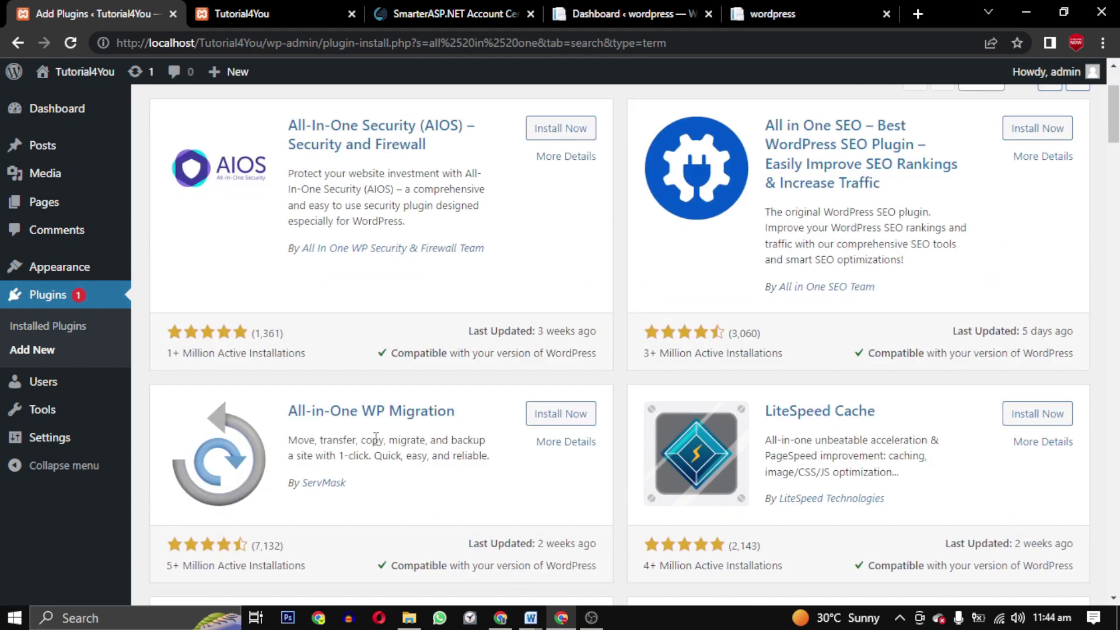
{"action": "left_click", "coordinate": [562, 418]}
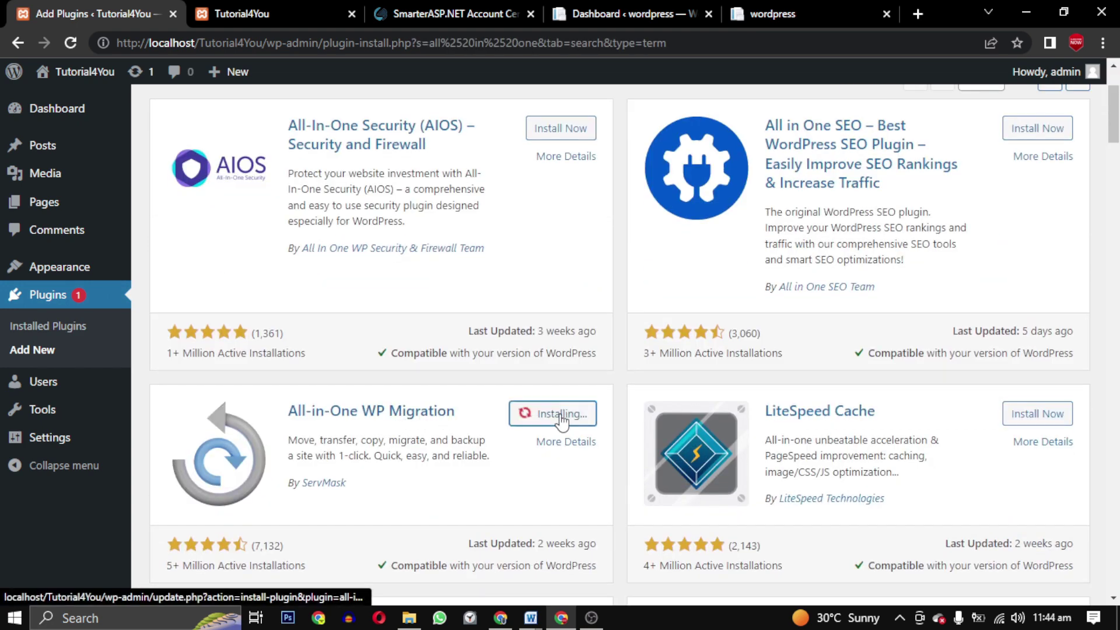
On the hosted site, search Add Plugins for 'all in one'
{"action": "left_click", "coordinate": [601, 8]}
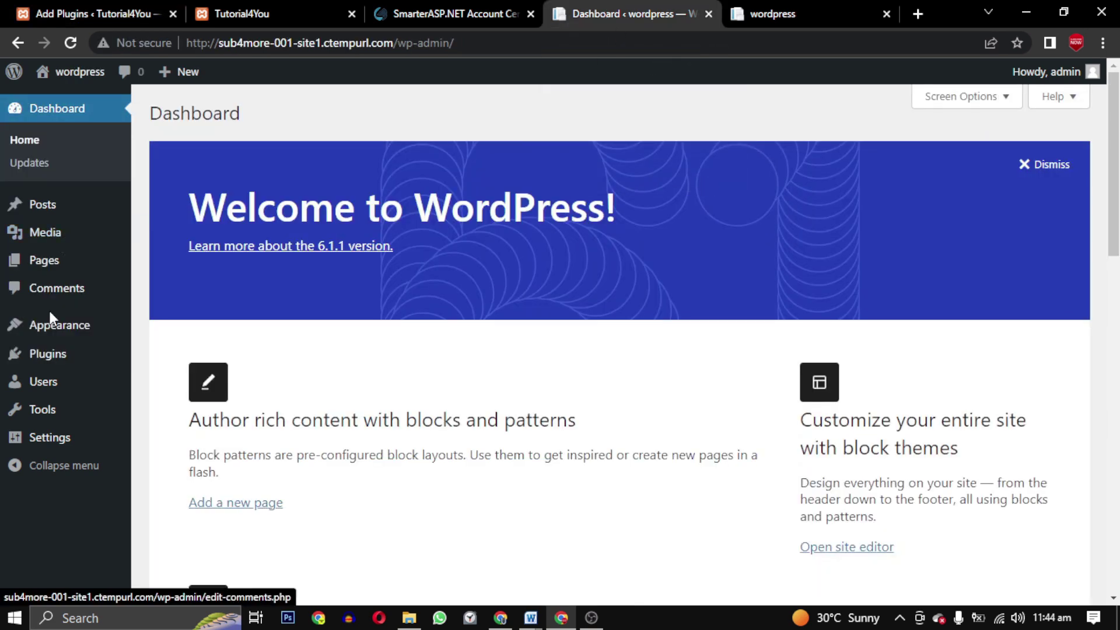
{"action": "left_click", "coordinate": [165, 379]}
{"action": "left_click", "coordinate": [889, 157]}
{"action": "type", "text": "all in one"}
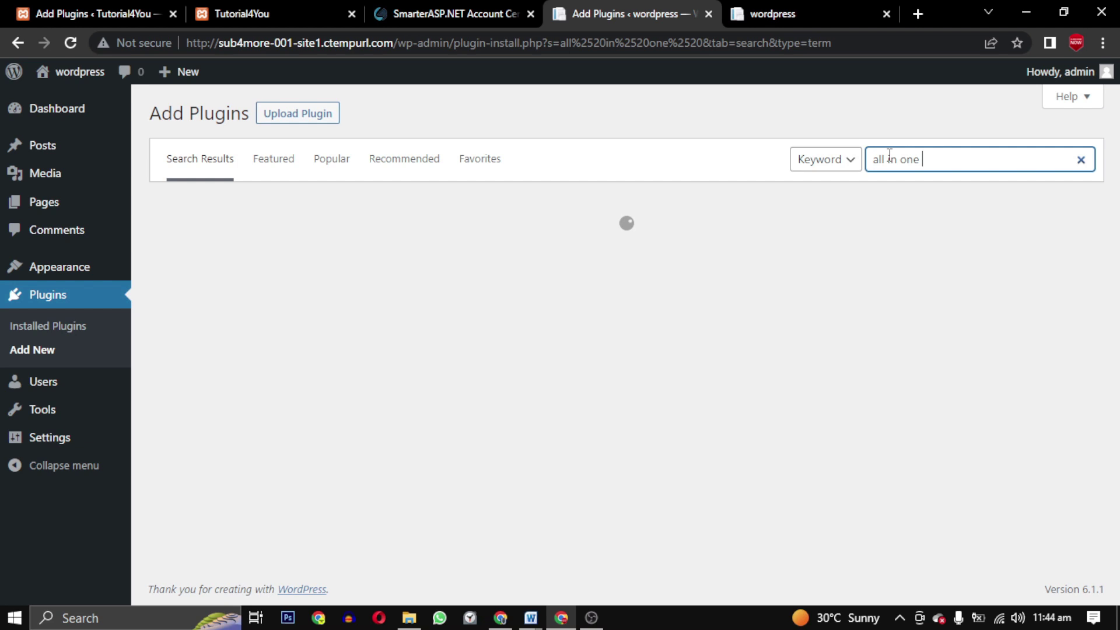
Activate All-in-One WP Migration on both the local and hosted sites
{"action": "left_click", "coordinate": [102, 8]}
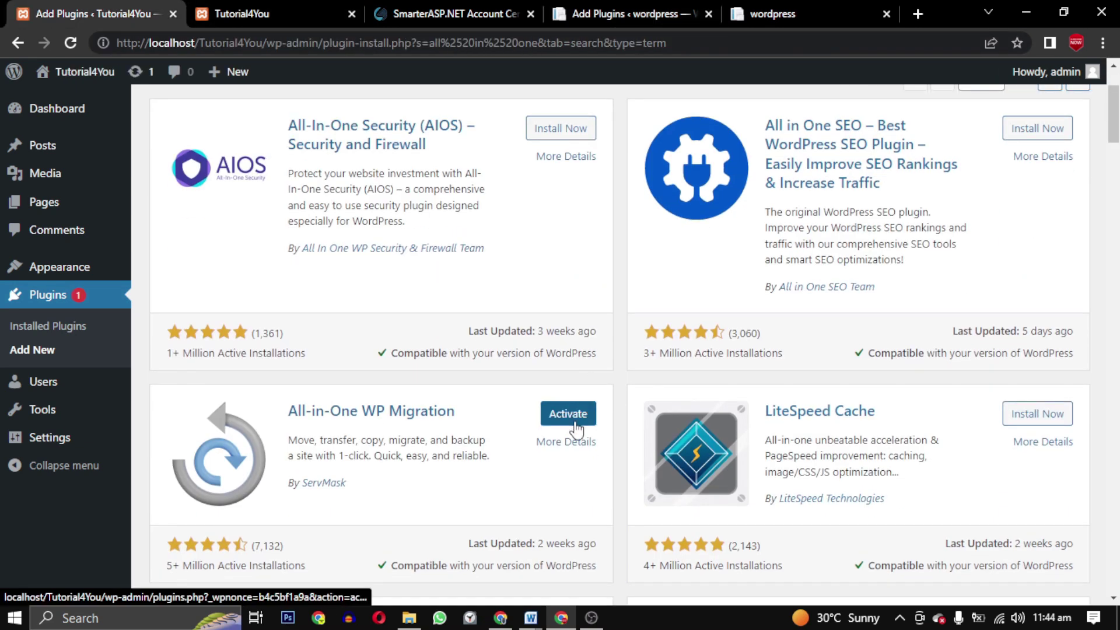
{"action": "left_click", "coordinate": [568, 414]}
{"action": "left_click", "coordinate": [631, 14]}
{"action": "left_click", "coordinate": [568, 414]}
{"action": "left_click", "coordinate": [106, 12]}
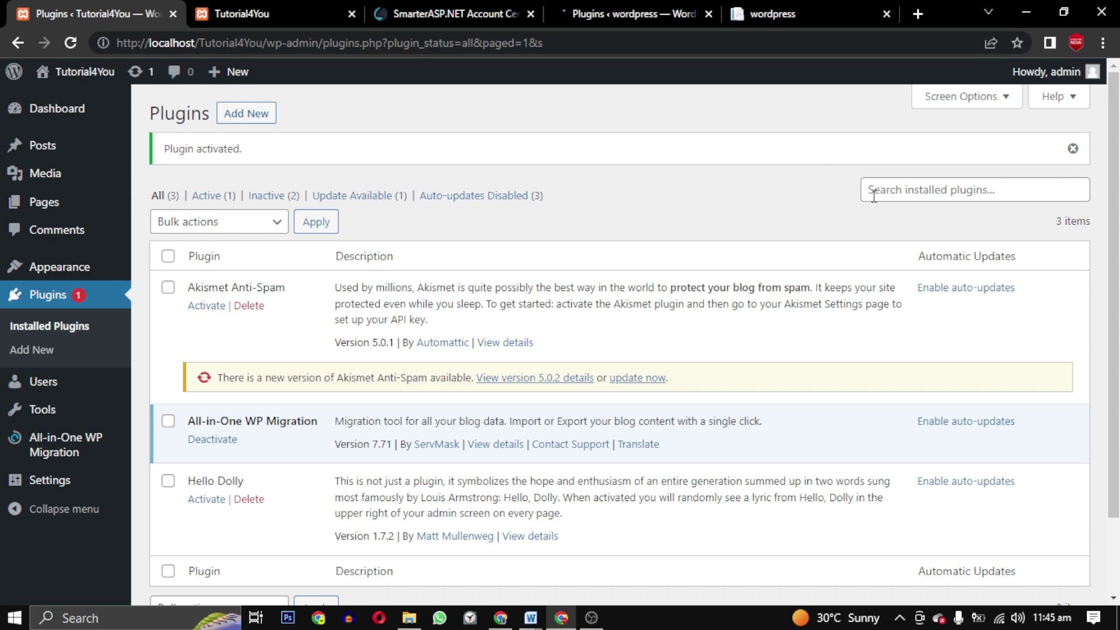
Export the local site to File with All-in-One WP Migration and download the 15 MB .wpress backup
{"action": "scroll", "coordinate": [458, 308], "scroll_direction": "down", "scroll_amount": 2}
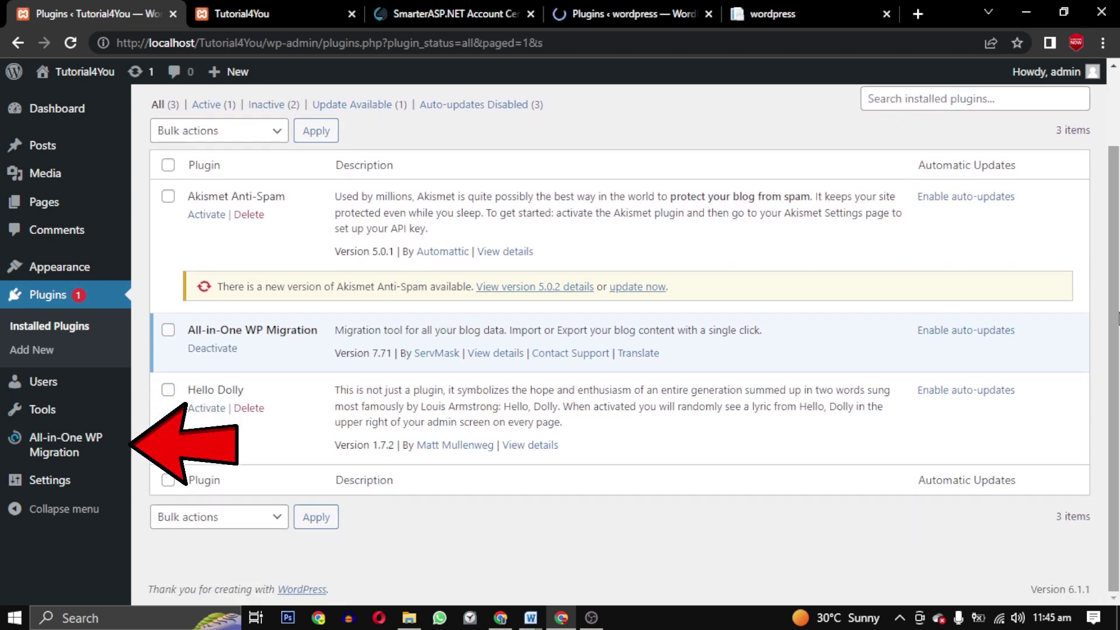
{"action": "mouse_move", "coordinate": [97, 449]}
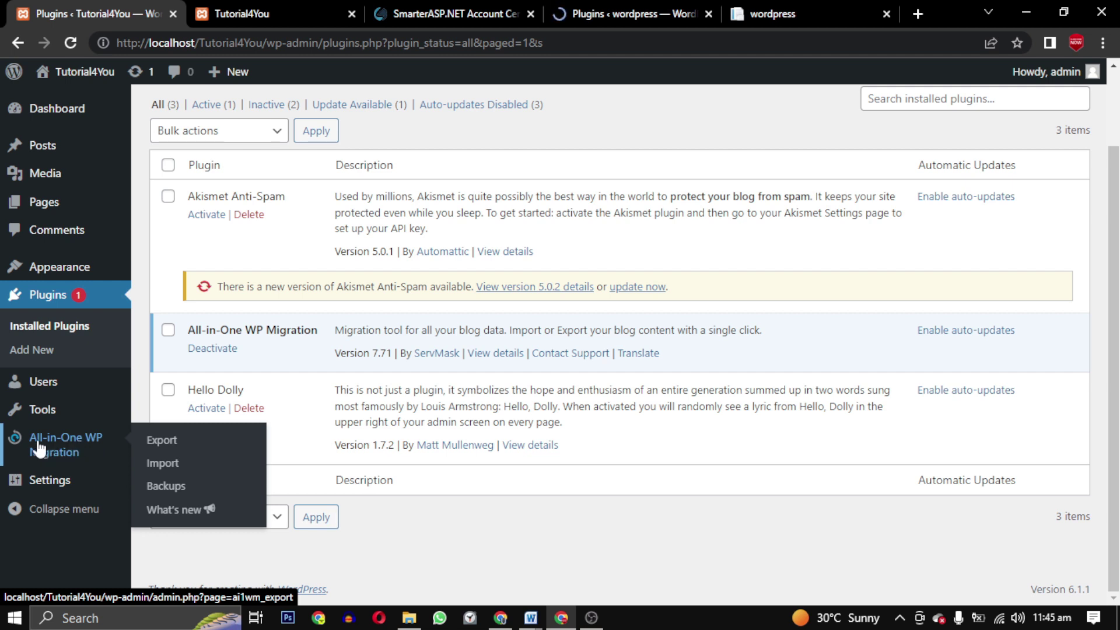
{"action": "left_click", "coordinate": [169, 446]}
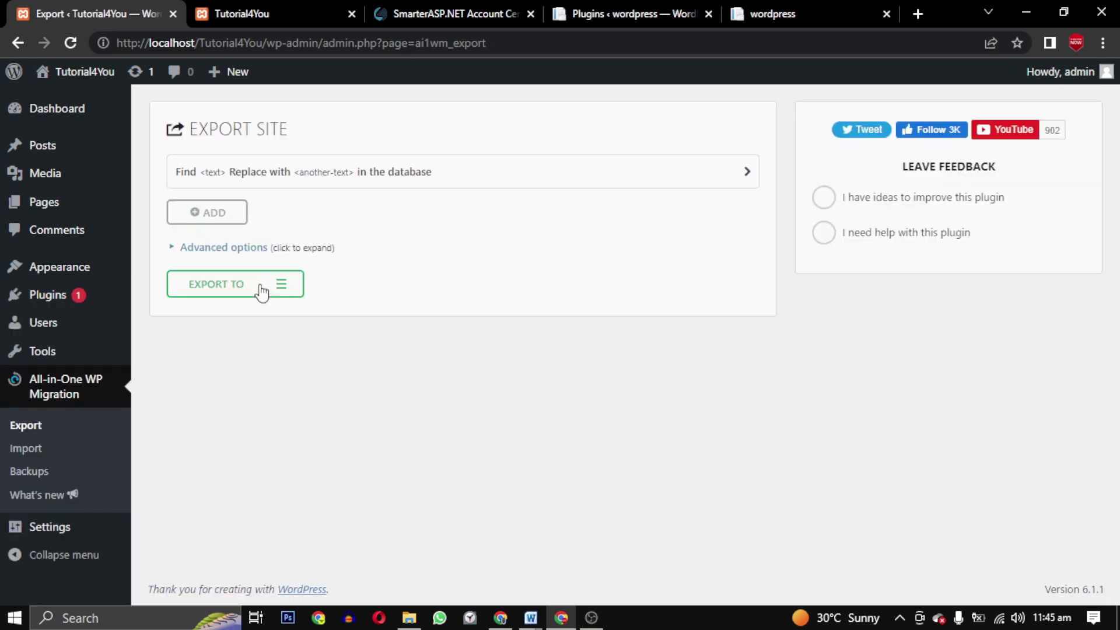
{"action": "left_click", "coordinate": [262, 290]}
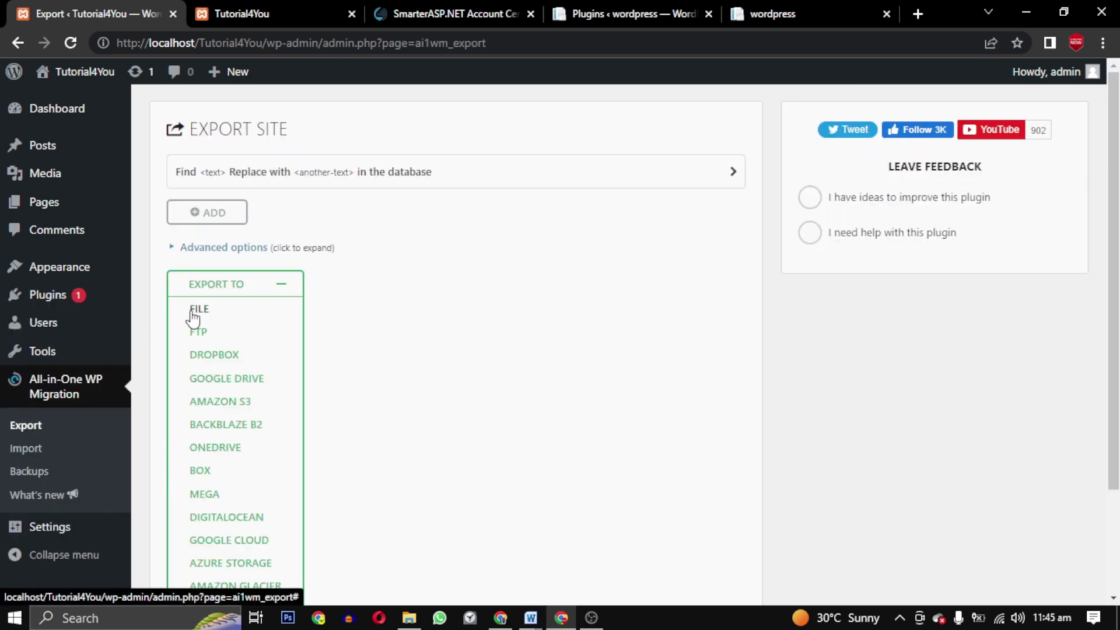
{"action": "left_click", "coordinate": [193, 310]}
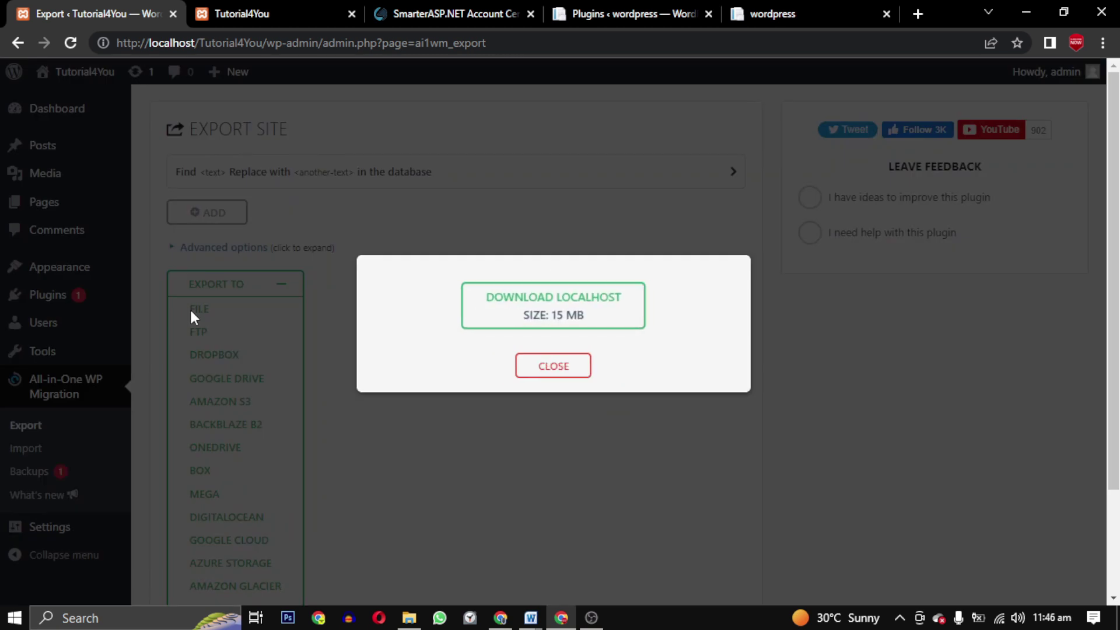
{"action": "left_click", "coordinate": [534, 312]}
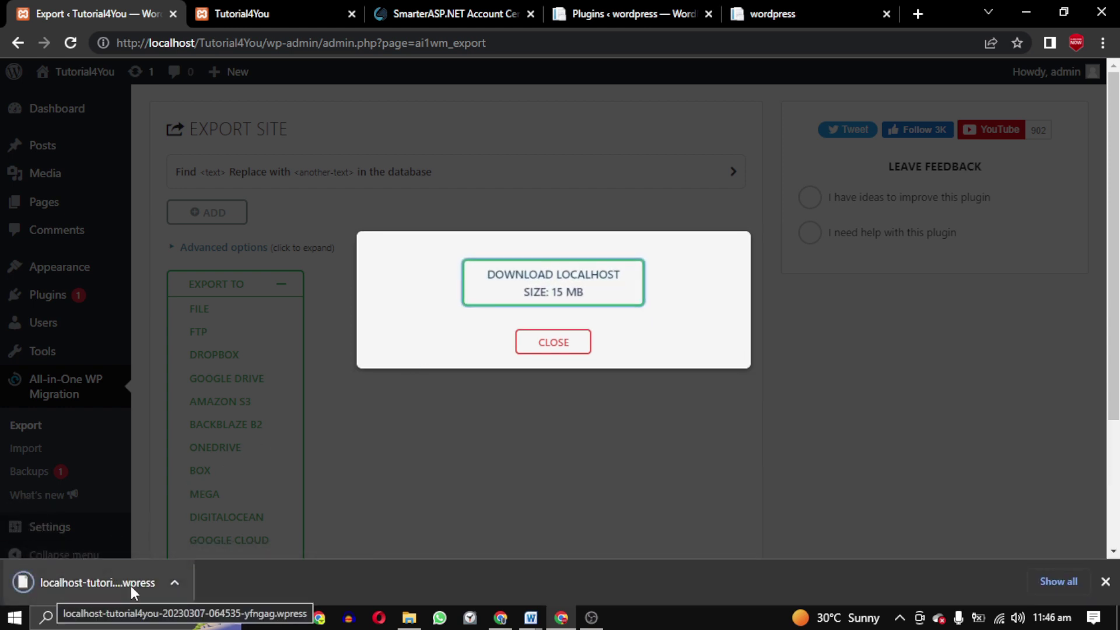
On the hosted site, import the downloaded .wpress backup via All-in-One WP Migration > Import From File
{"action": "left_click", "coordinate": [613, 6]}
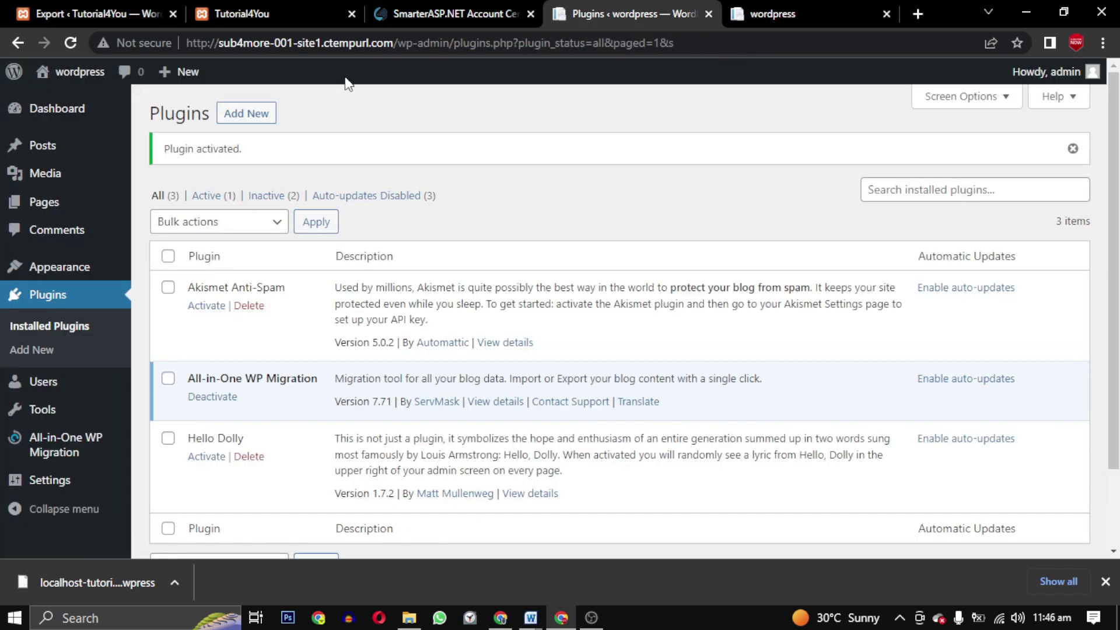
{"action": "mouse_move", "coordinate": [50, 449]}
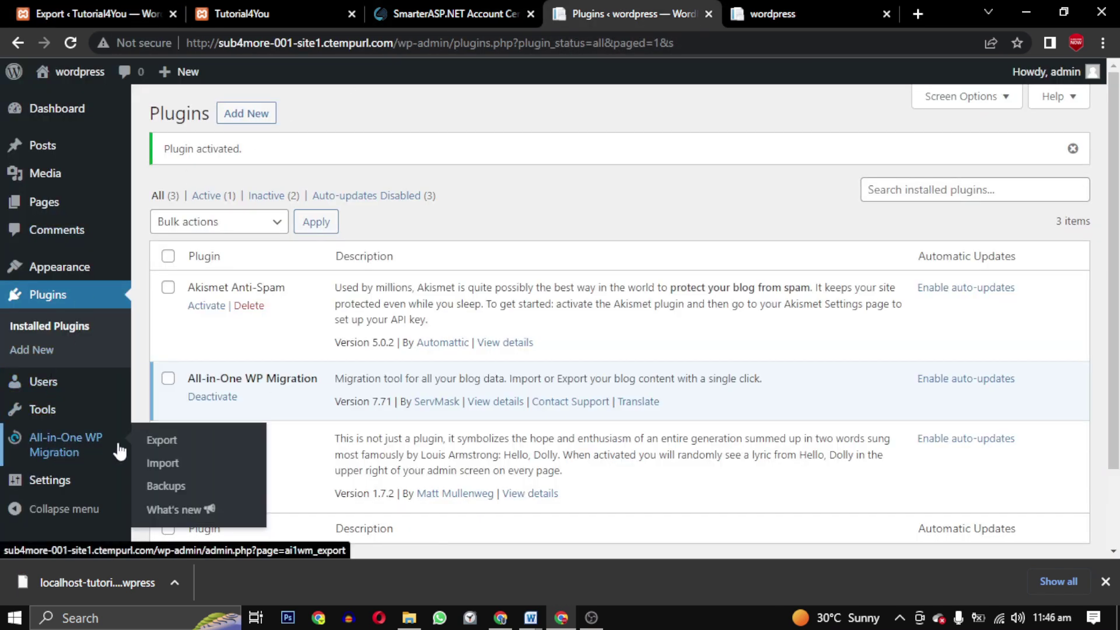
{"action": "left_click", "coordinate": [168, 468]}
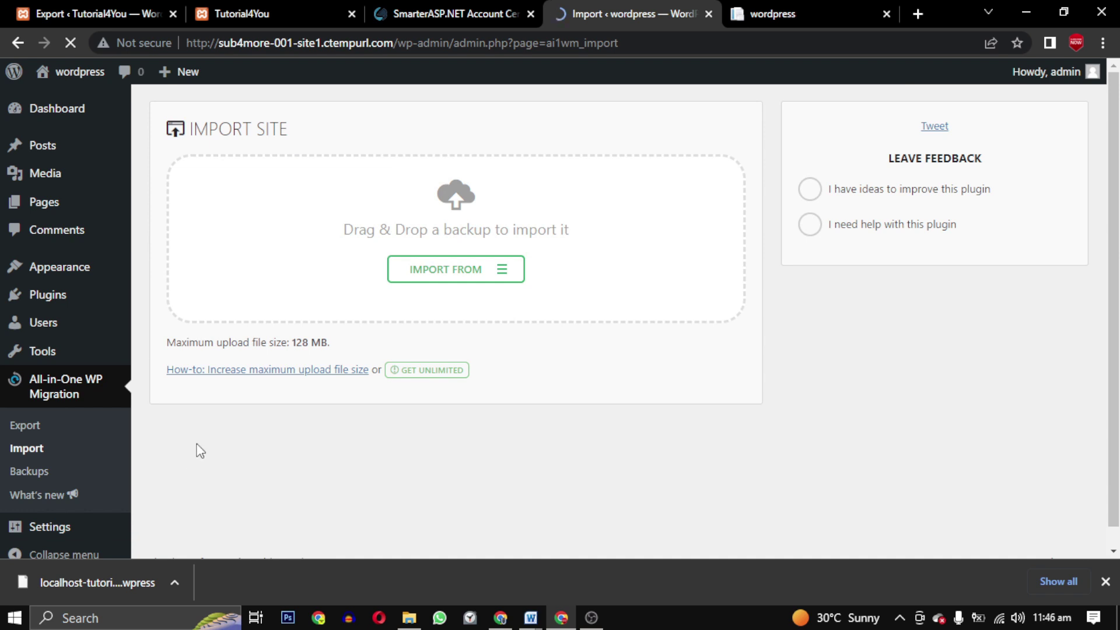
{"action": "left_click", "coordinate": [443, 275]}
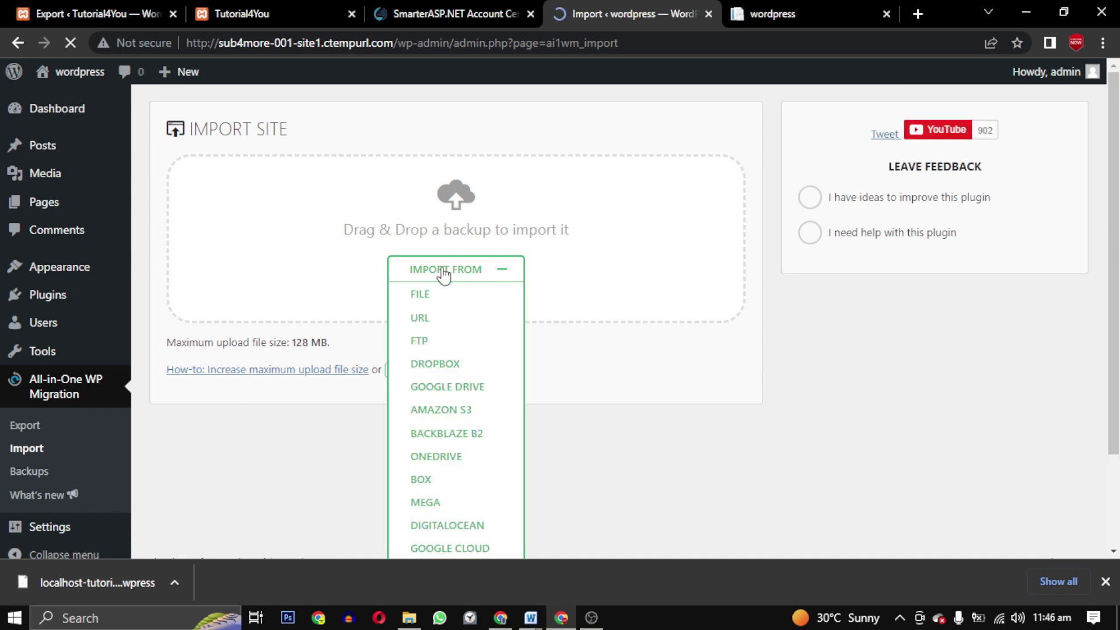
{"action": "left_click", "coordinate": [429, 305]}
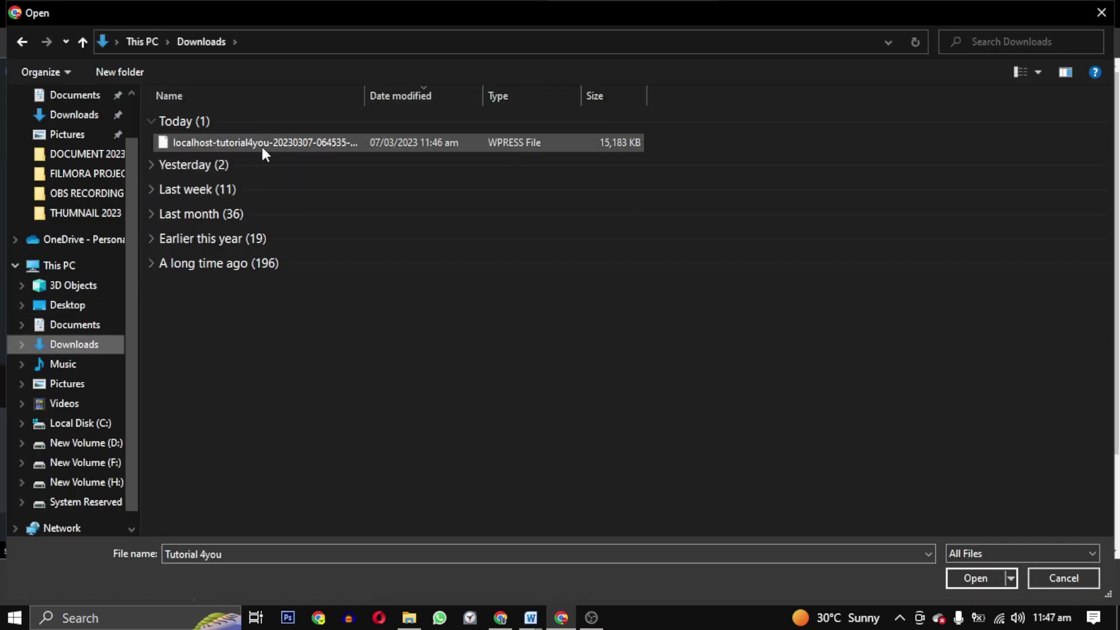
{"action": "left_click", "coordinate": [321, 145]}
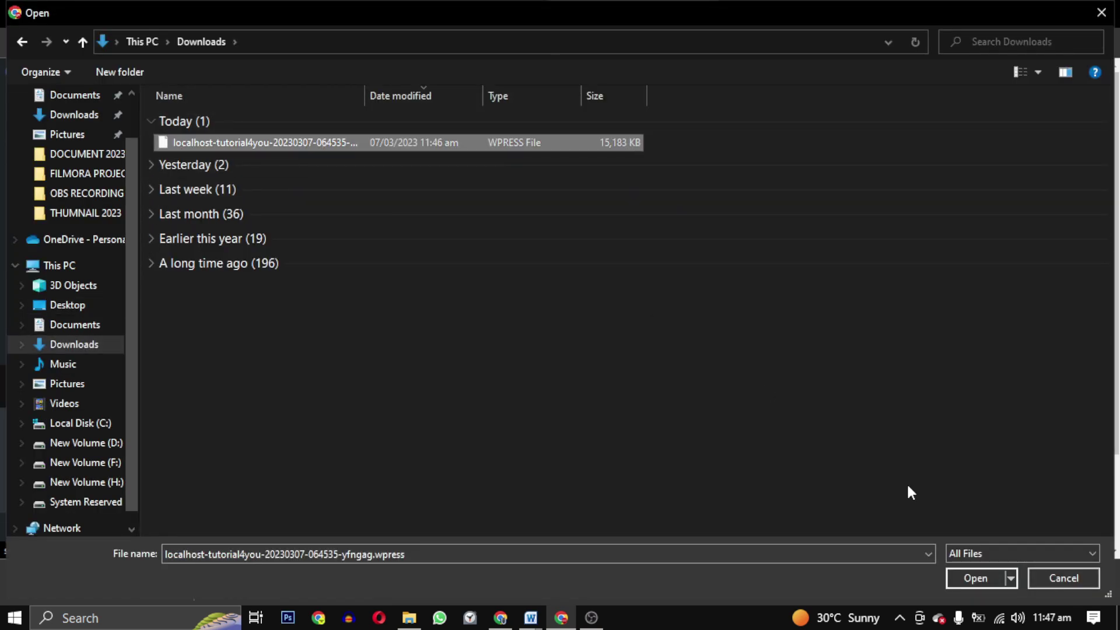
{"action": "left_click", "coordinate": [975, 578]}
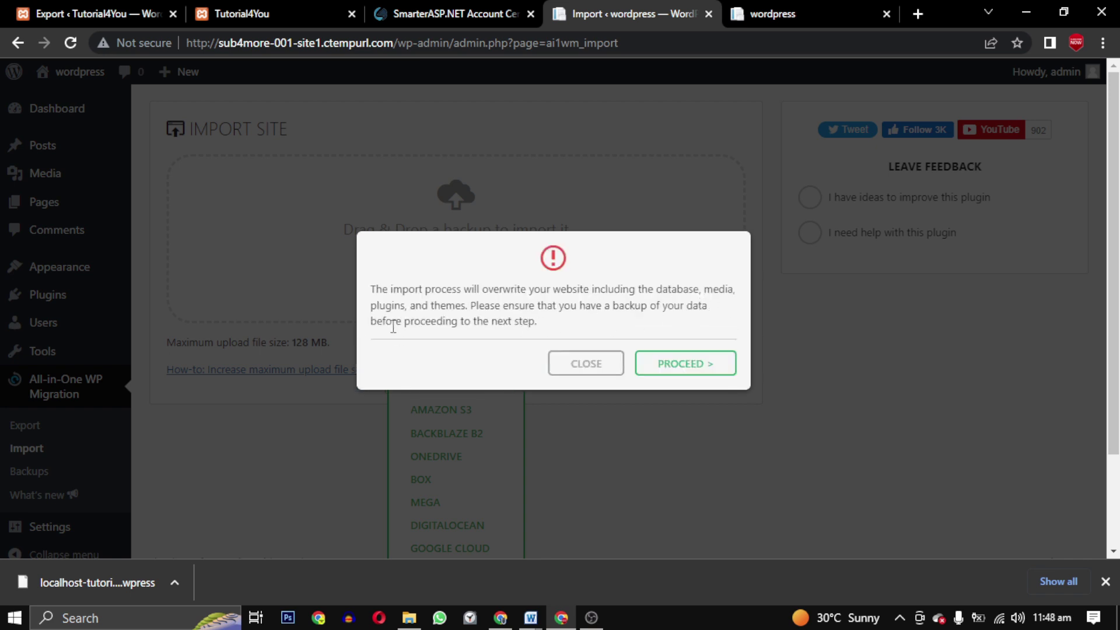
Confirm overwriting the hosted site, close the success message, and go to its front-page tab
{"action": "left_click", "coordinate": [667, 364]}
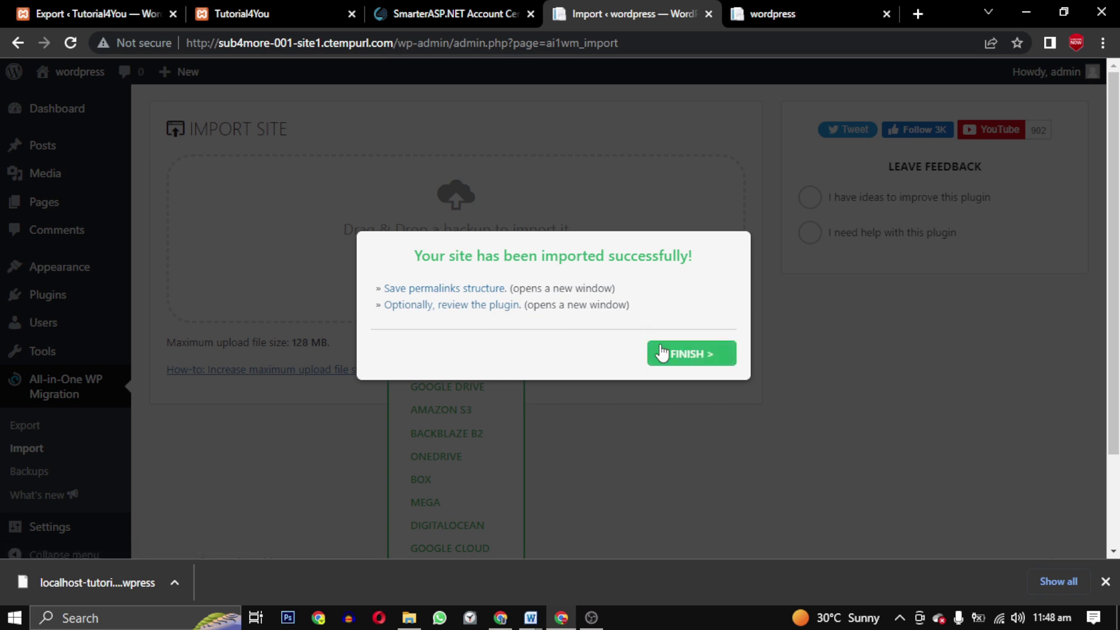
{"action": "left_click", "coordinate": [665, 352]}
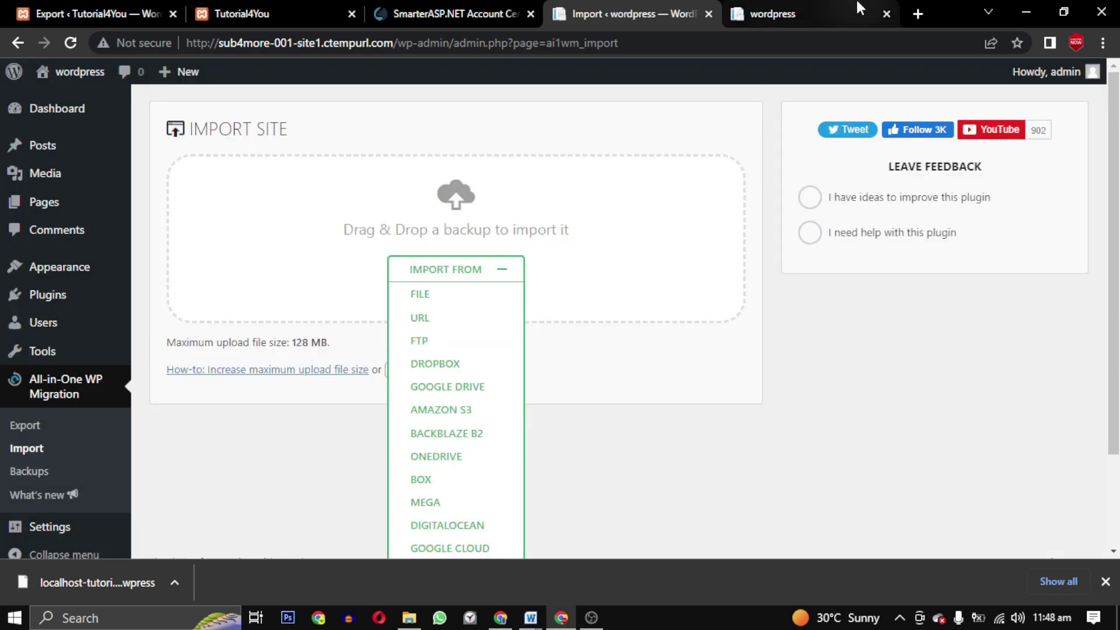
{"action": "left_click", "coordinate": [840, 13]}
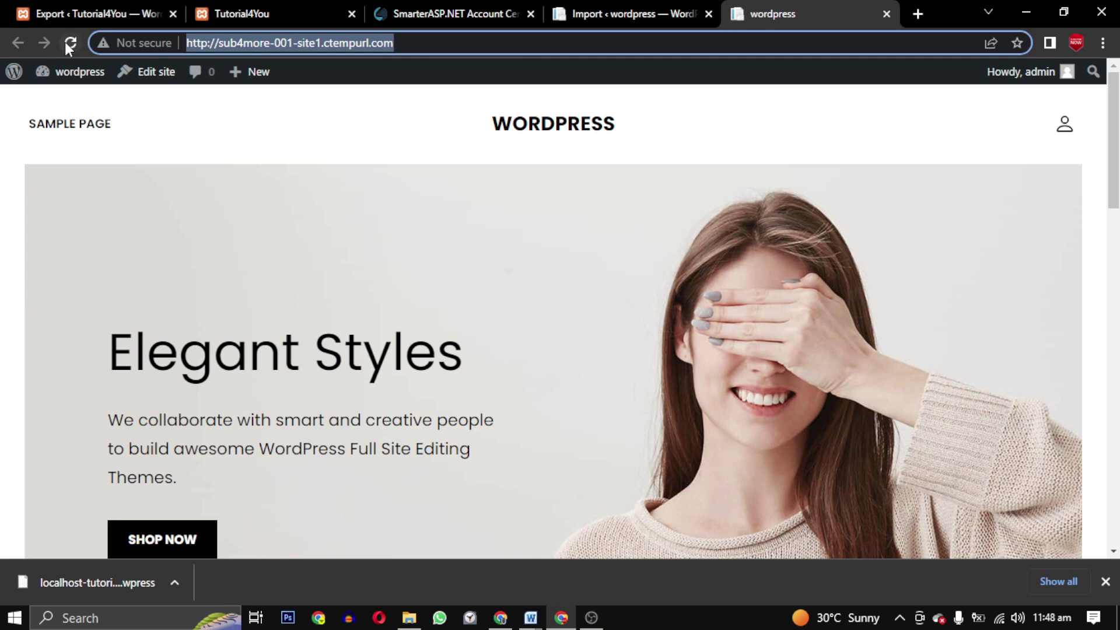
Reload the hosted front page to show 'Welcome to Tutorial 4You Channel', comparing it with localhost
{"action": "left_click", "coordinate": [65, 42]}
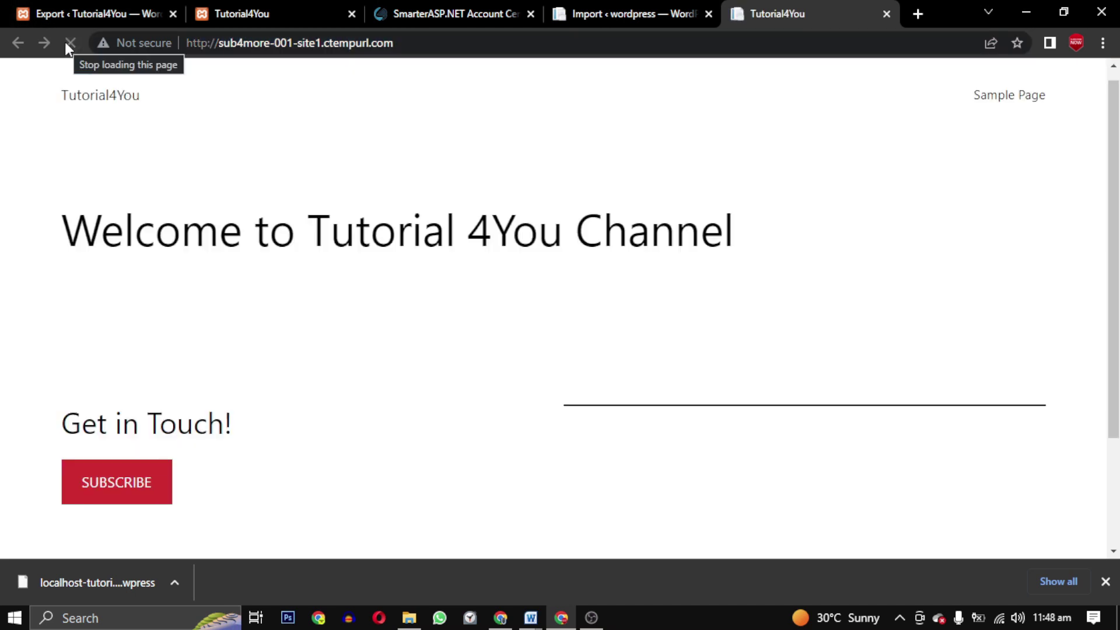
{"action": "left_click", "coordinate": [242, 7]}
{"action": "left_click", "coordinate": [814, 8]}
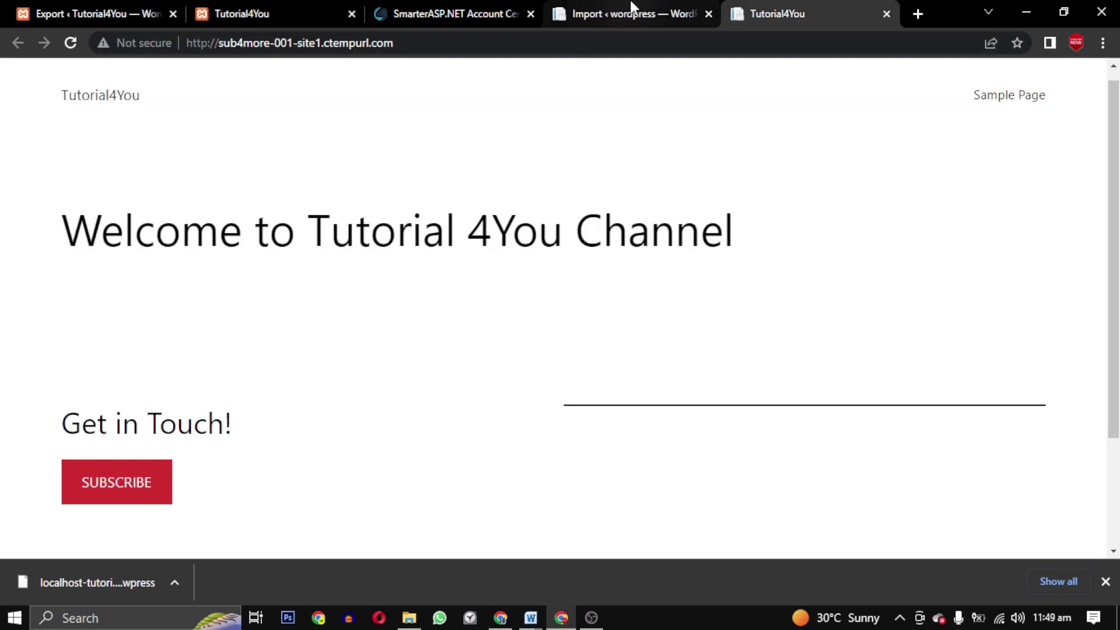
{"action": "mouse_move", "coordinate": [632, 7]}
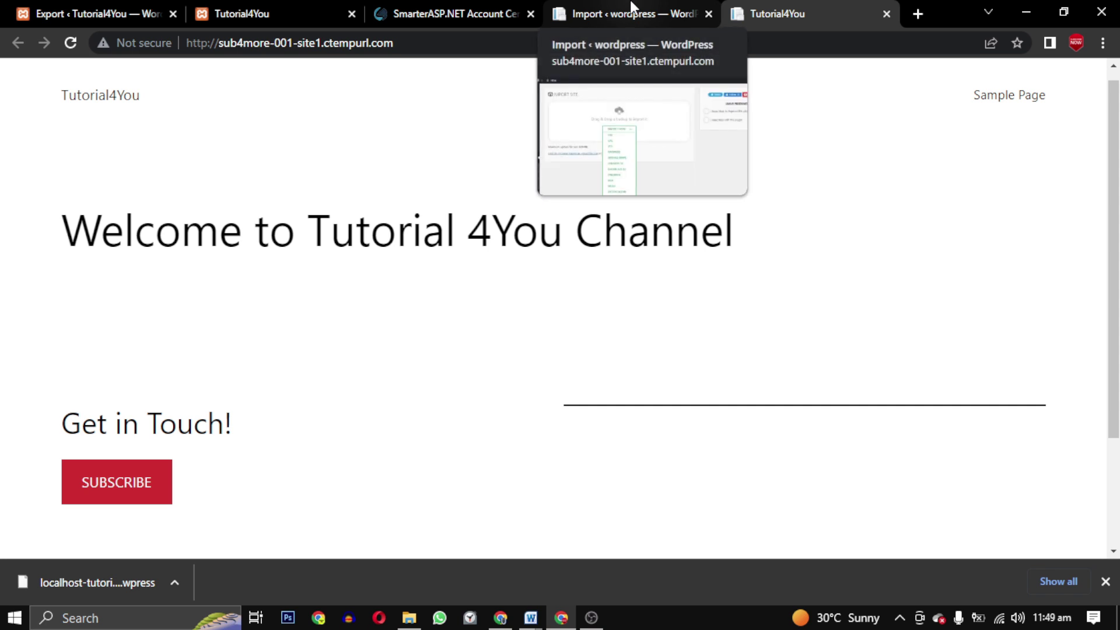